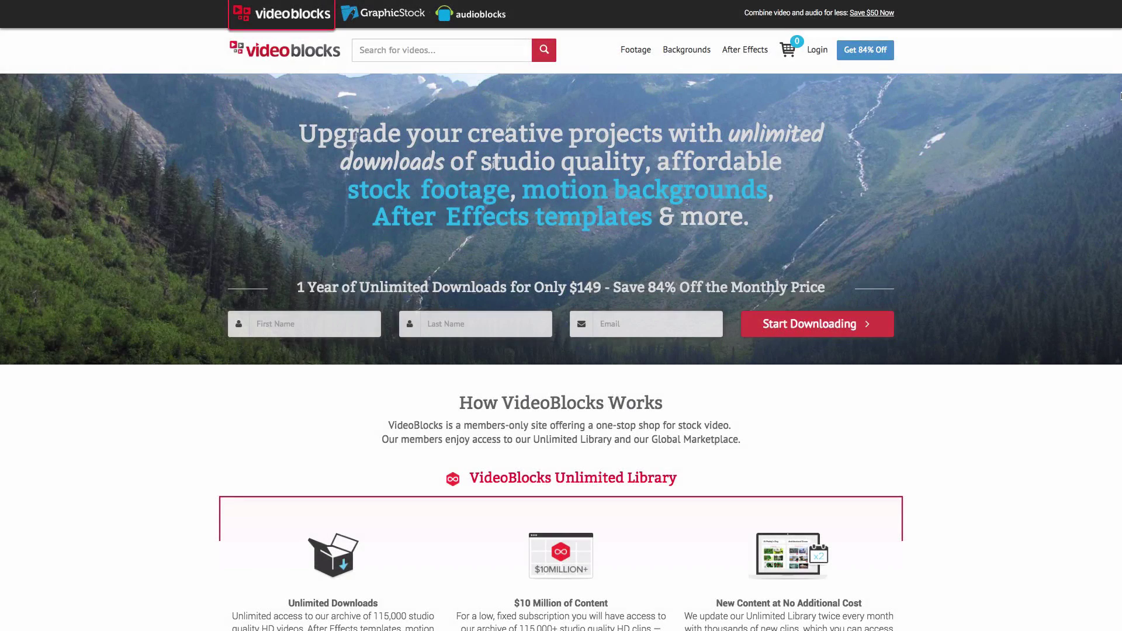
Scroll down the VideoBlocks homepage, then go to the Footage section's stock video listing
scroll(1120, 94, down, 1)
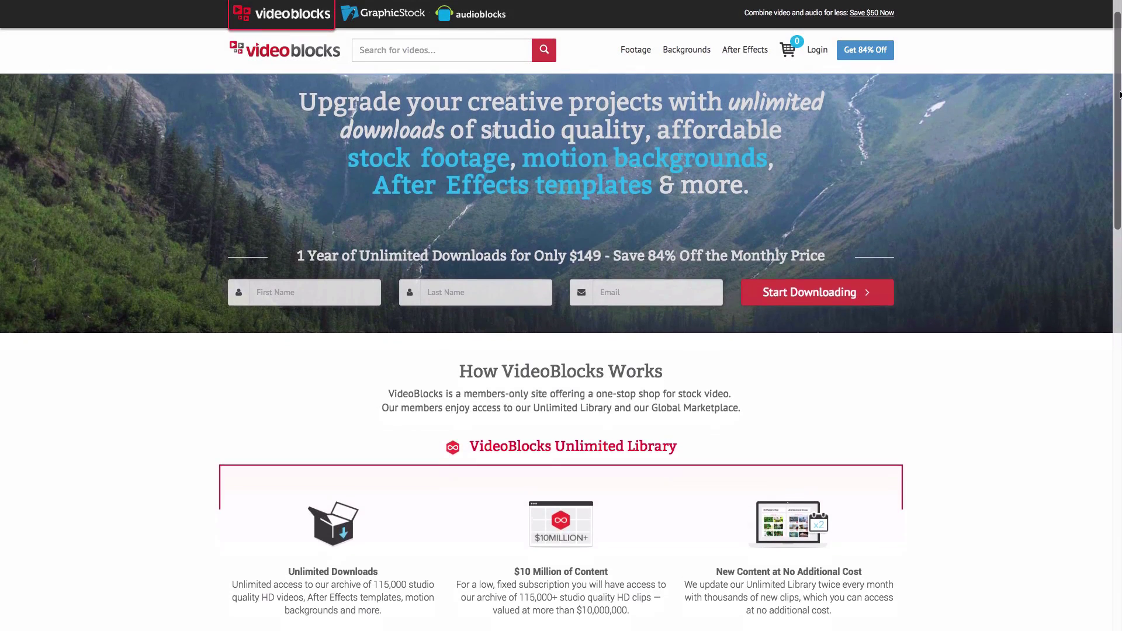
drag(1119, 95, 1119, 306)
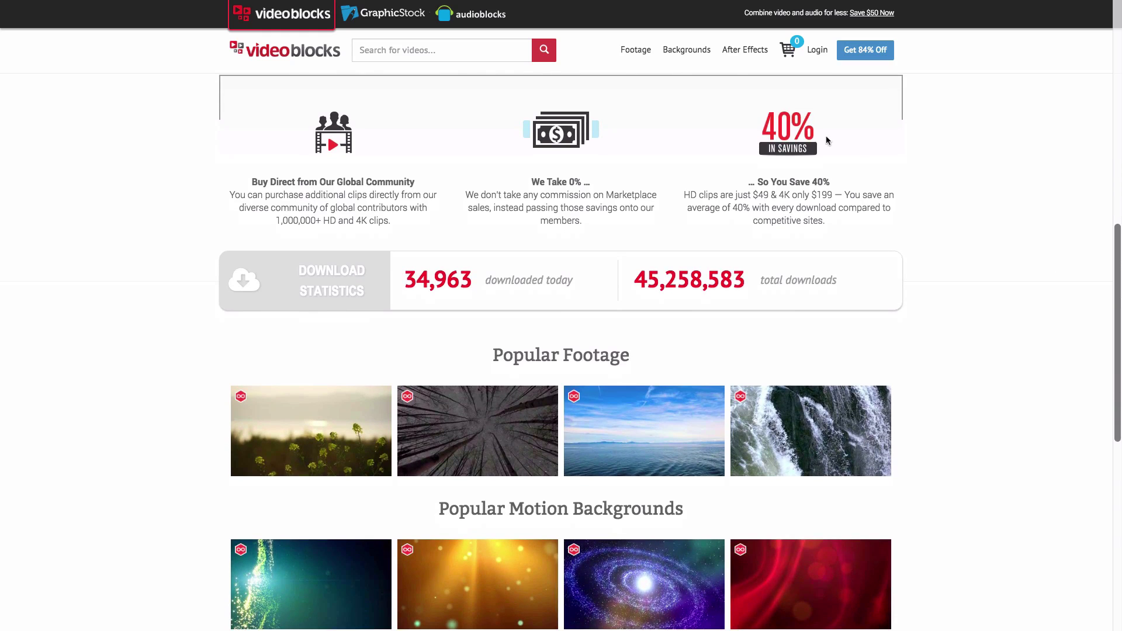
click(636, 50)
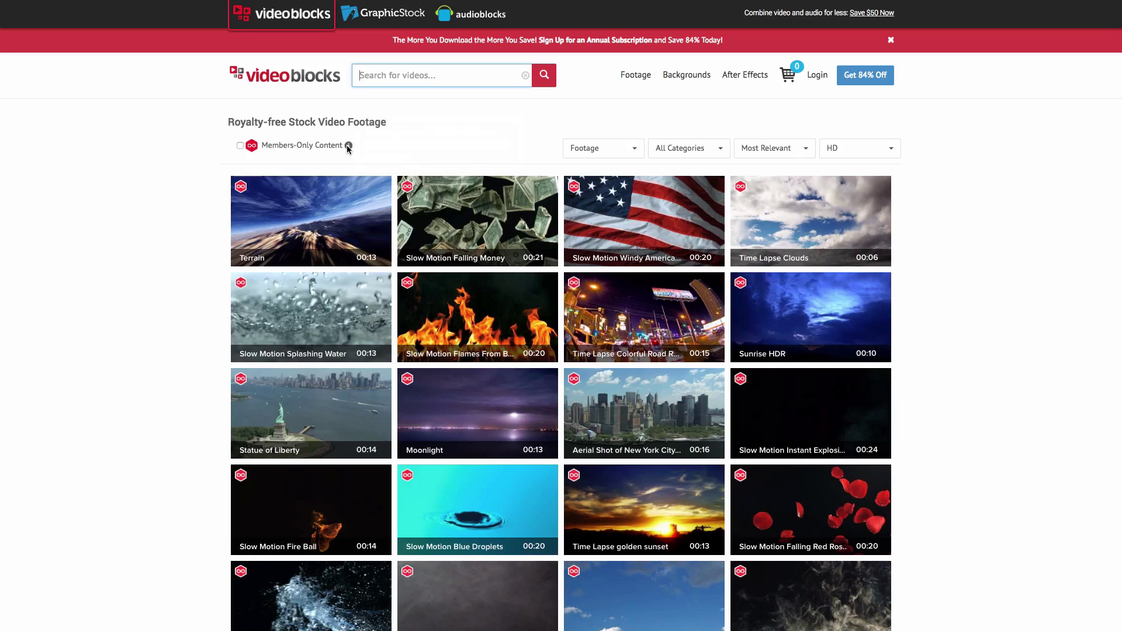
Filter the footage to Members-Only Content and preview the Terrain clip
click(240, 146)
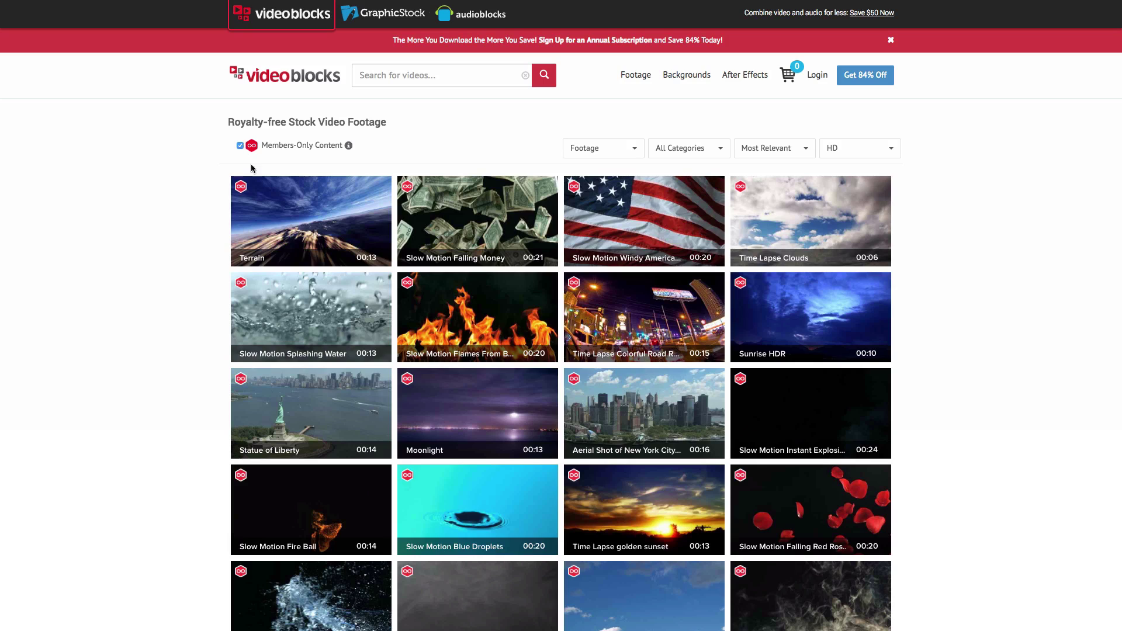
mouse_move(288, 222)
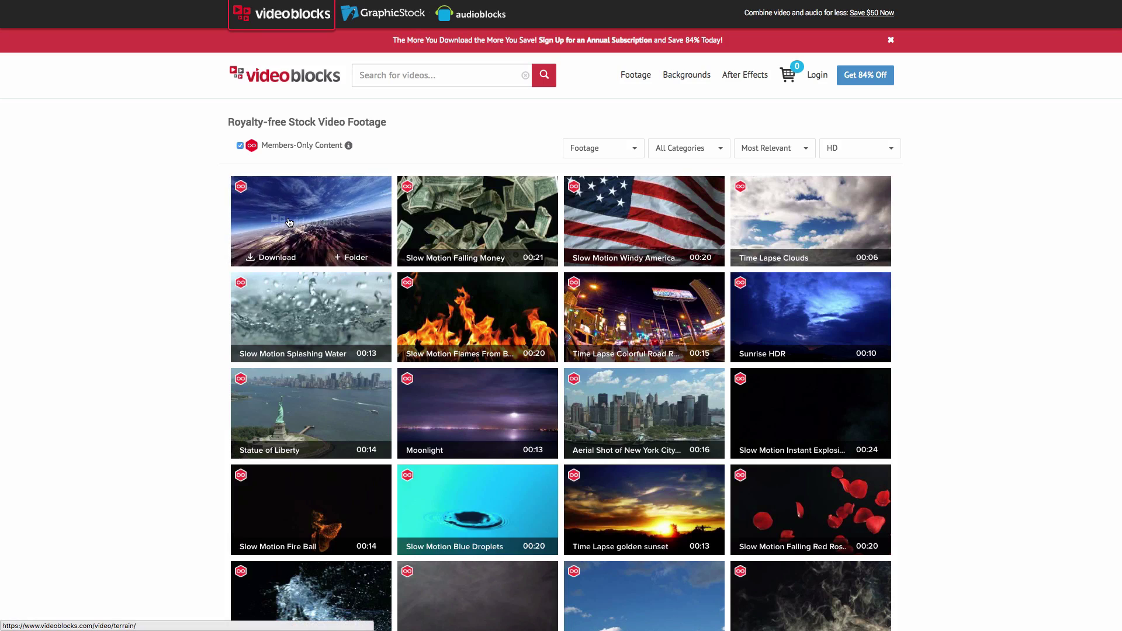
mouse_move(465, 222)
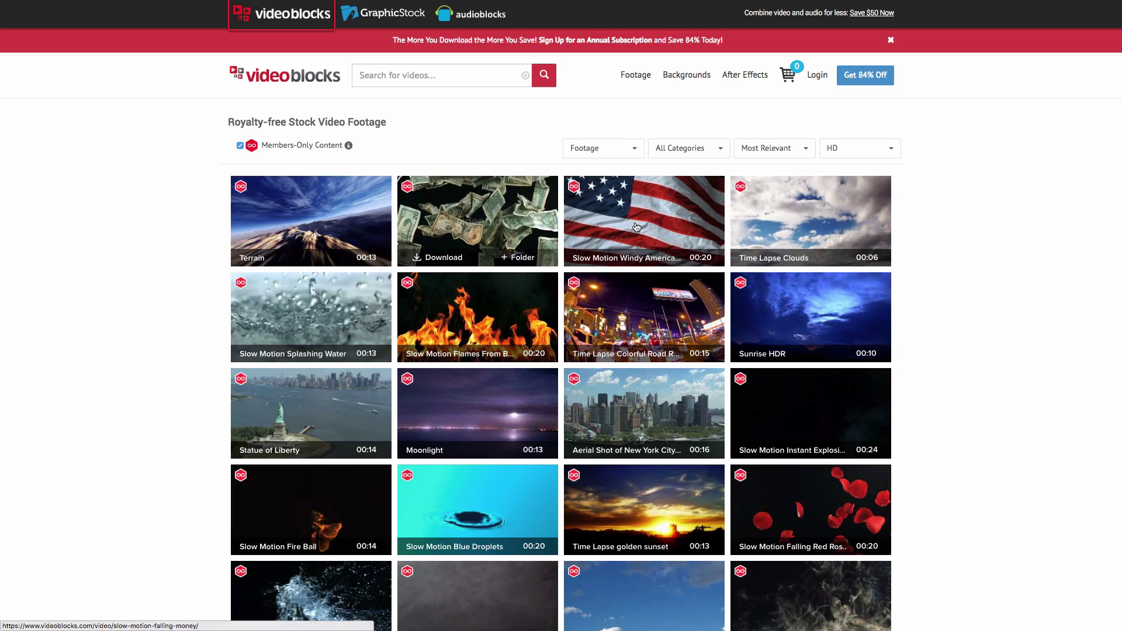
mouse_move(641, 227)
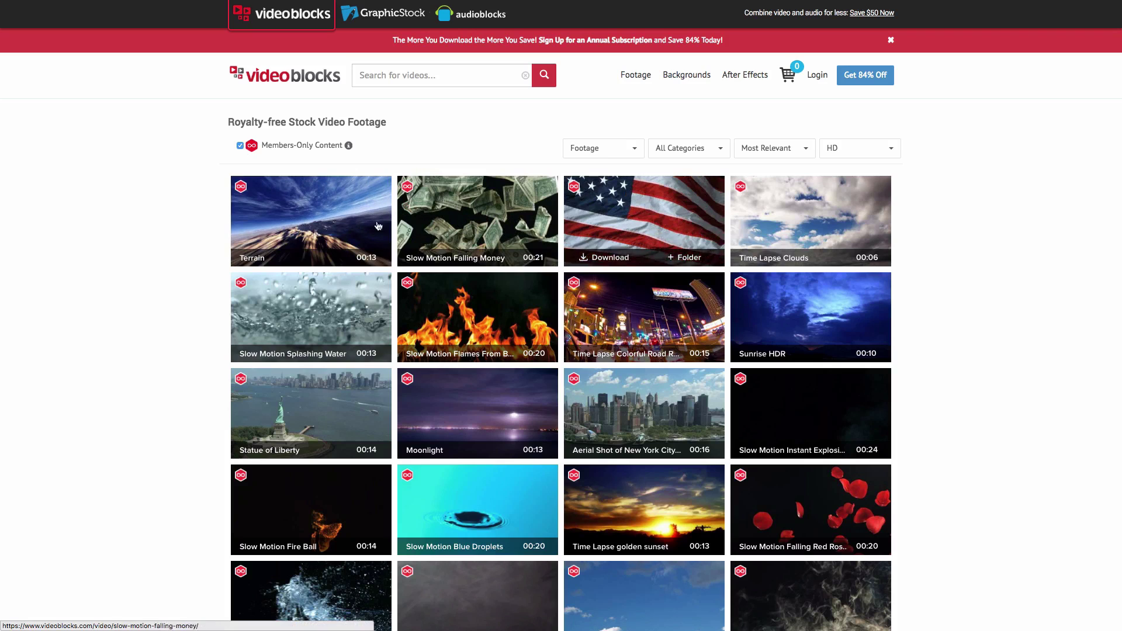
click(342, 225)
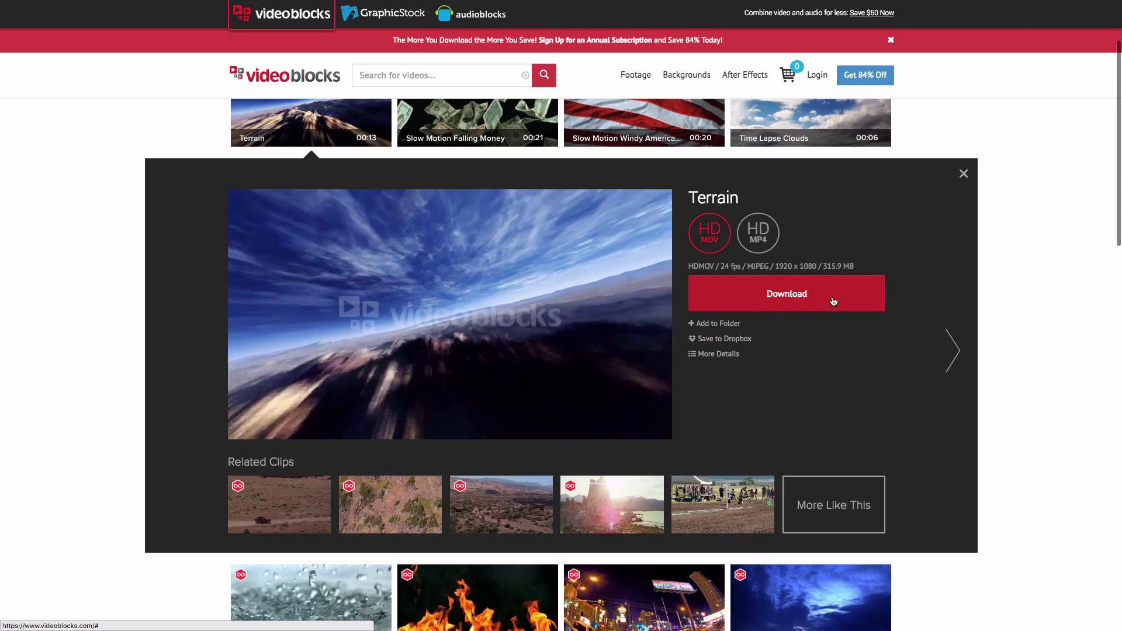
Advance the preview to the Slow Motion Falling Money clip and choose the Get 84% Off offer
mouse_move(564, 344)
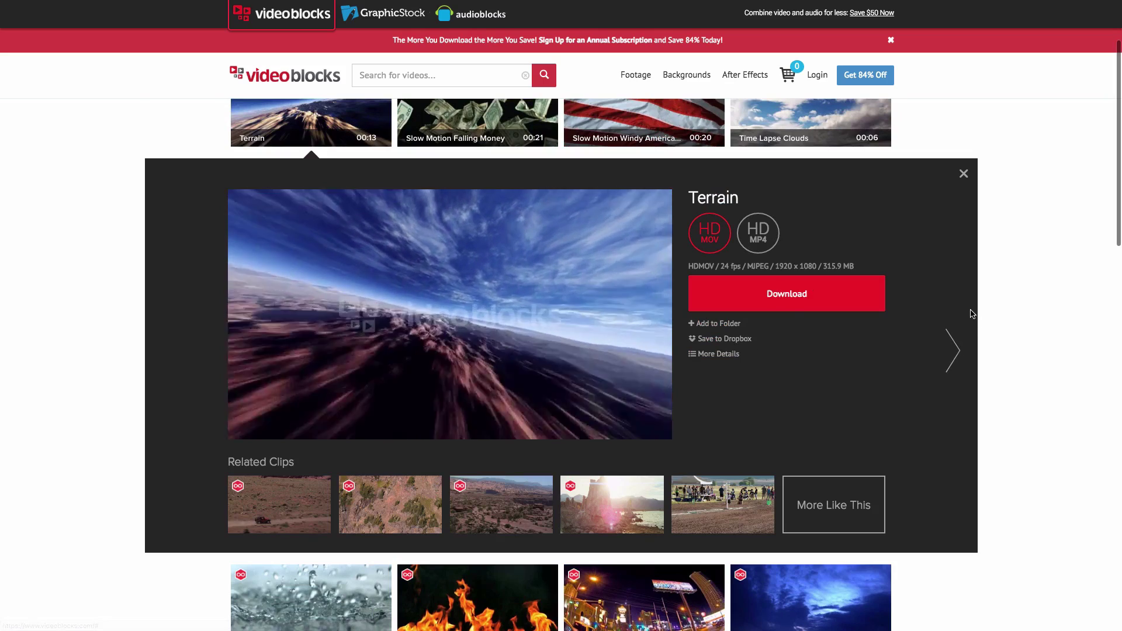
click(951, 338)
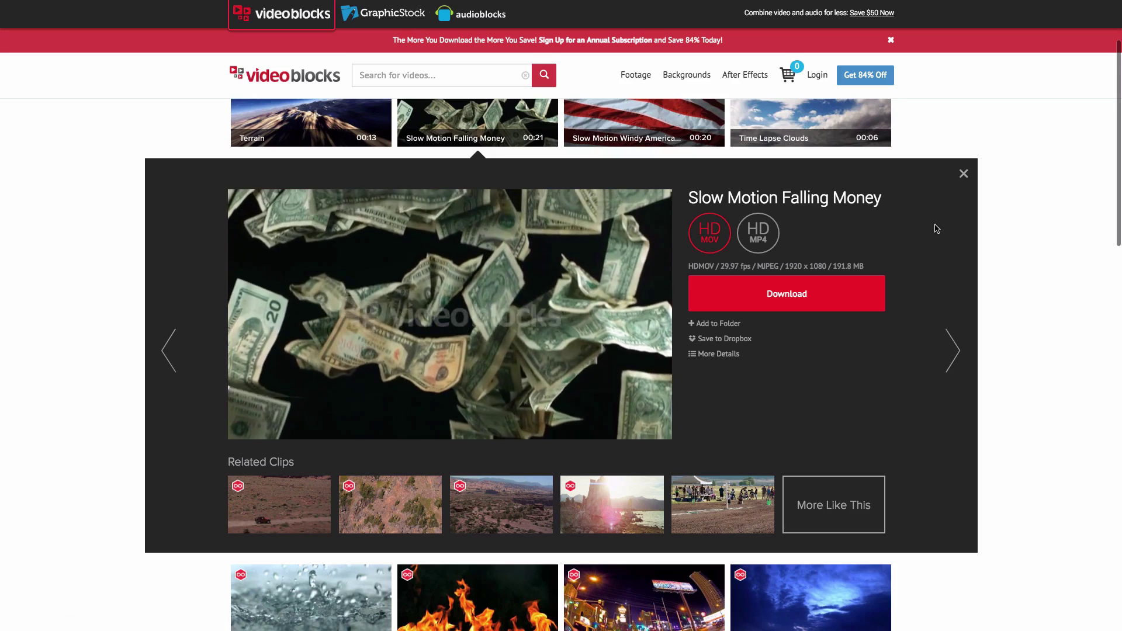
scroll(889, 180, up, 1)
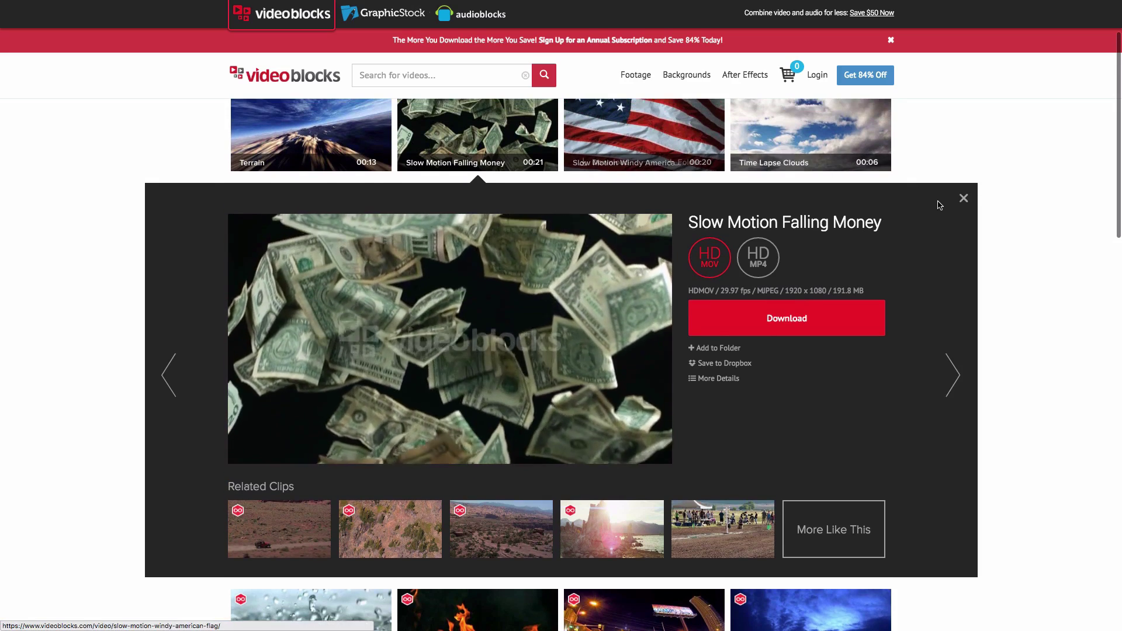
scroll(935, 198, up, 3)
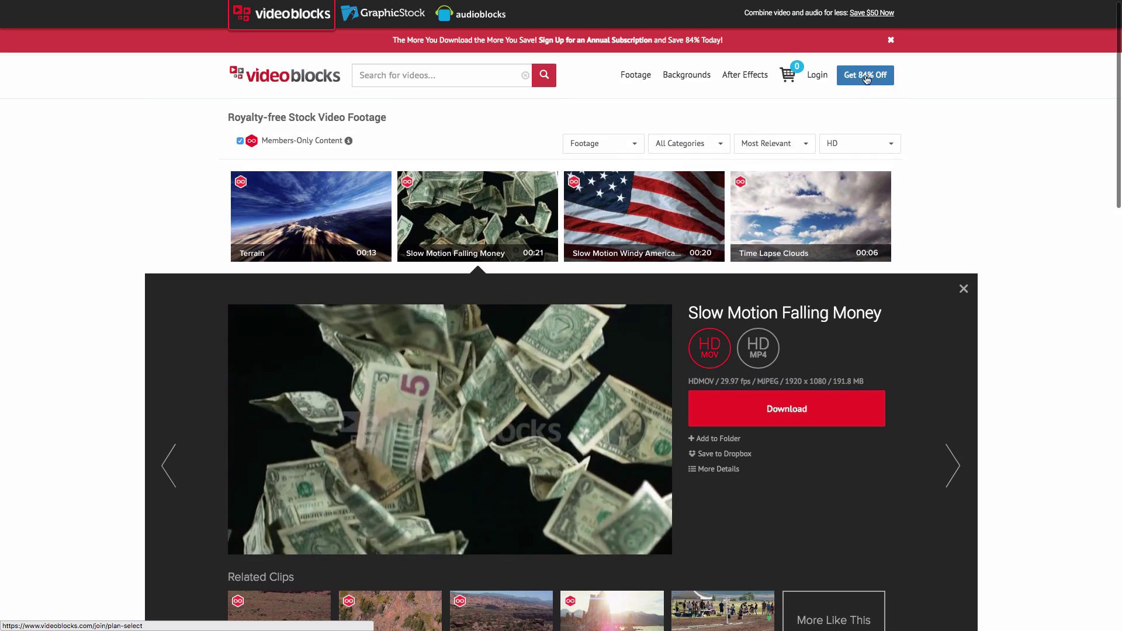
click(869, 79)
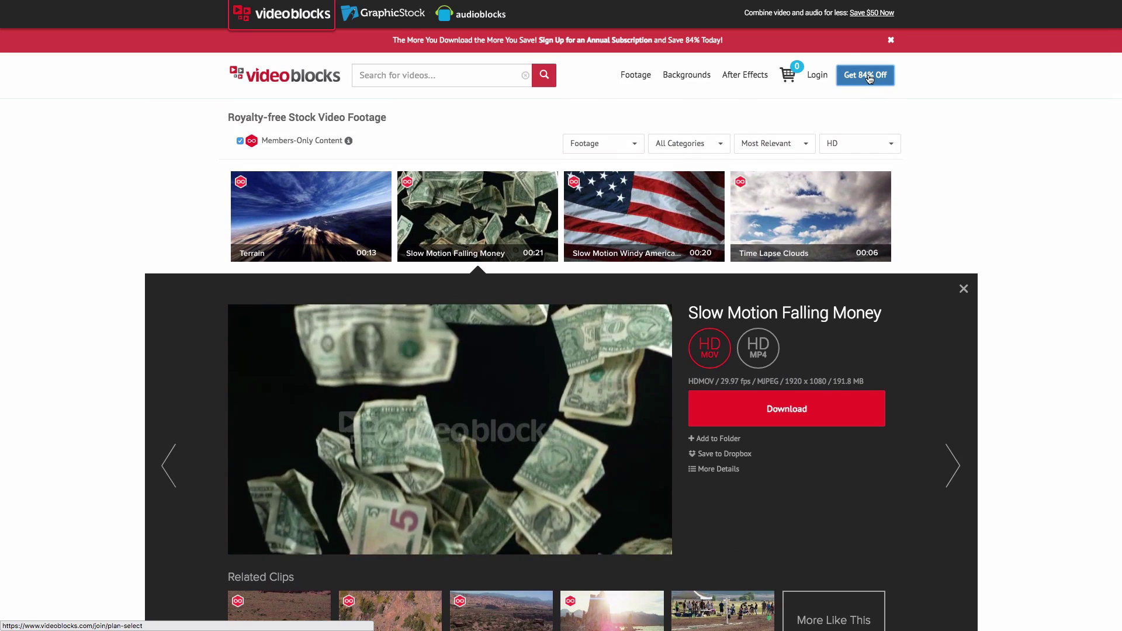
Raise the system volume and scroll through the Monthly, Yearly and Premium plan pricing
key(XF86AudioRaiseVolume)
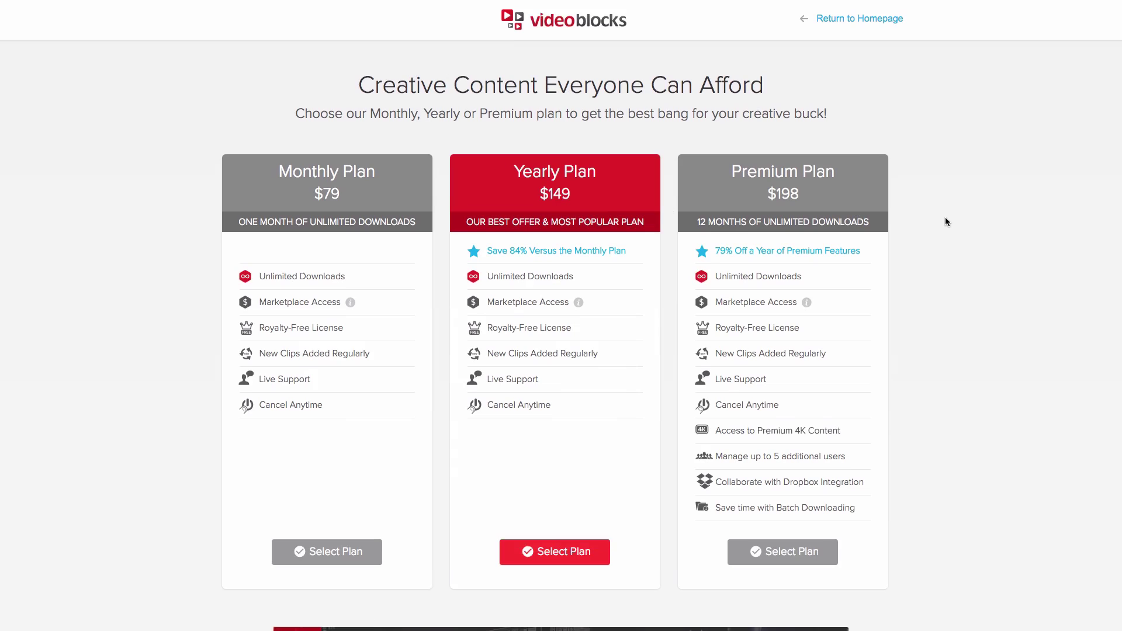
scroll(945, 221, down, 1)
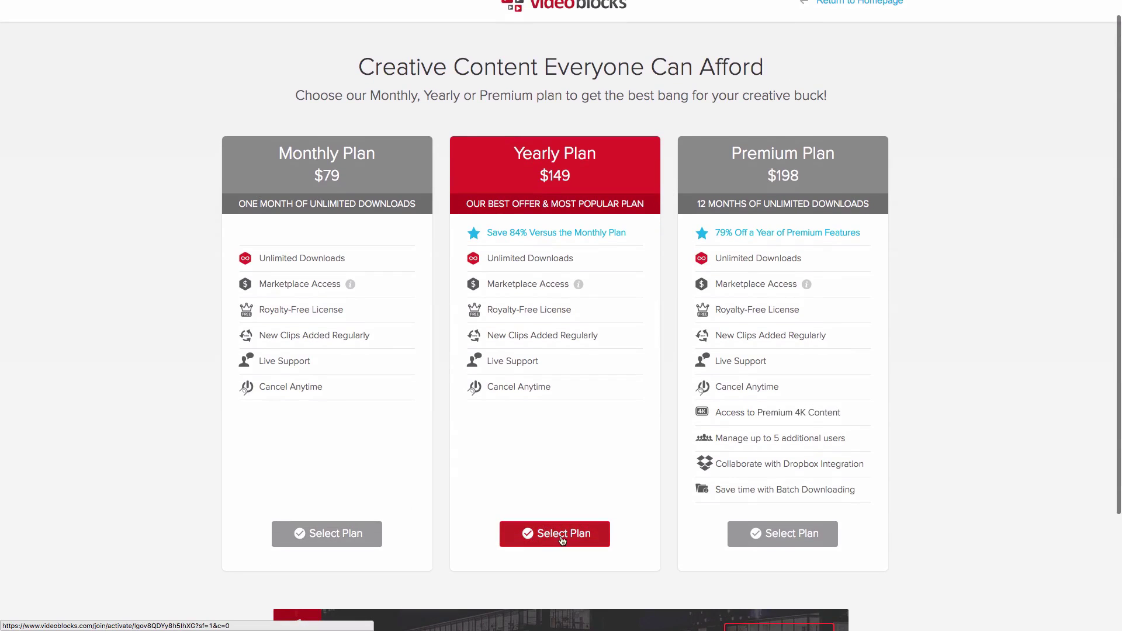
scroll(908, 492, down, 8)
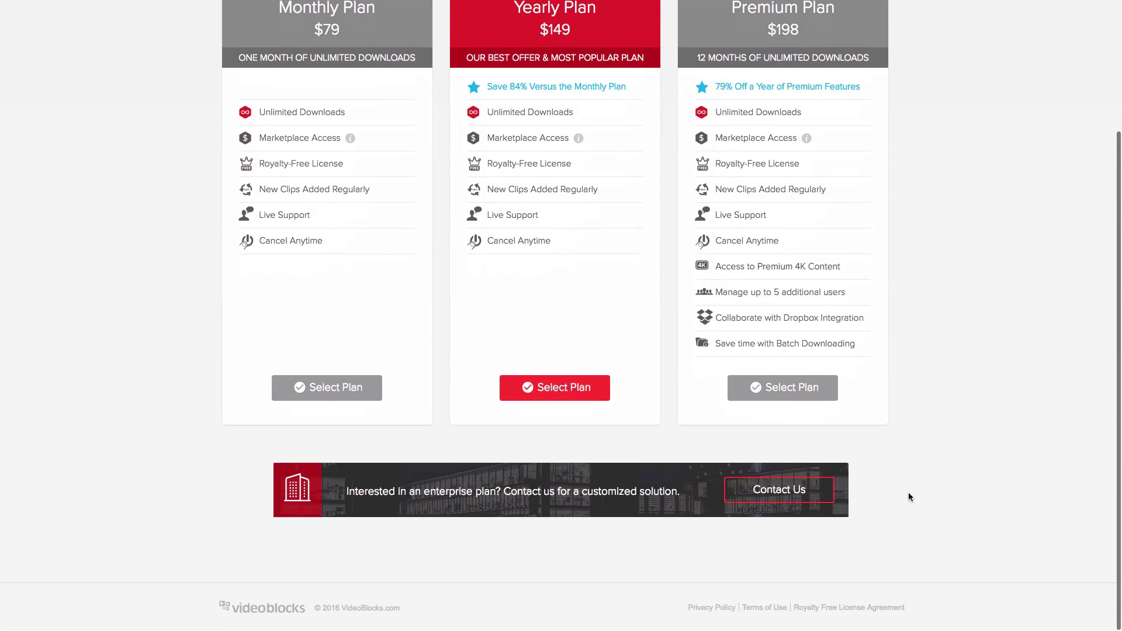
scroll(909, 492, up, 9)
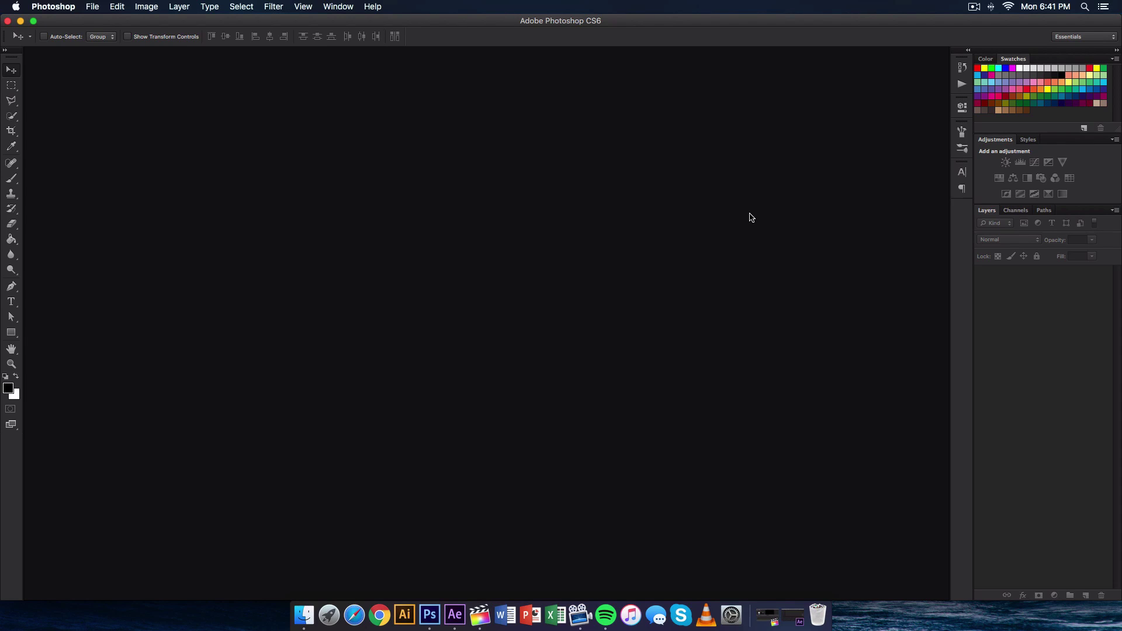
Create a new 1920×1080 px, 100 ppi white document with Cmd+N
click(94, 6)
click(470, 177)
key(super+n)
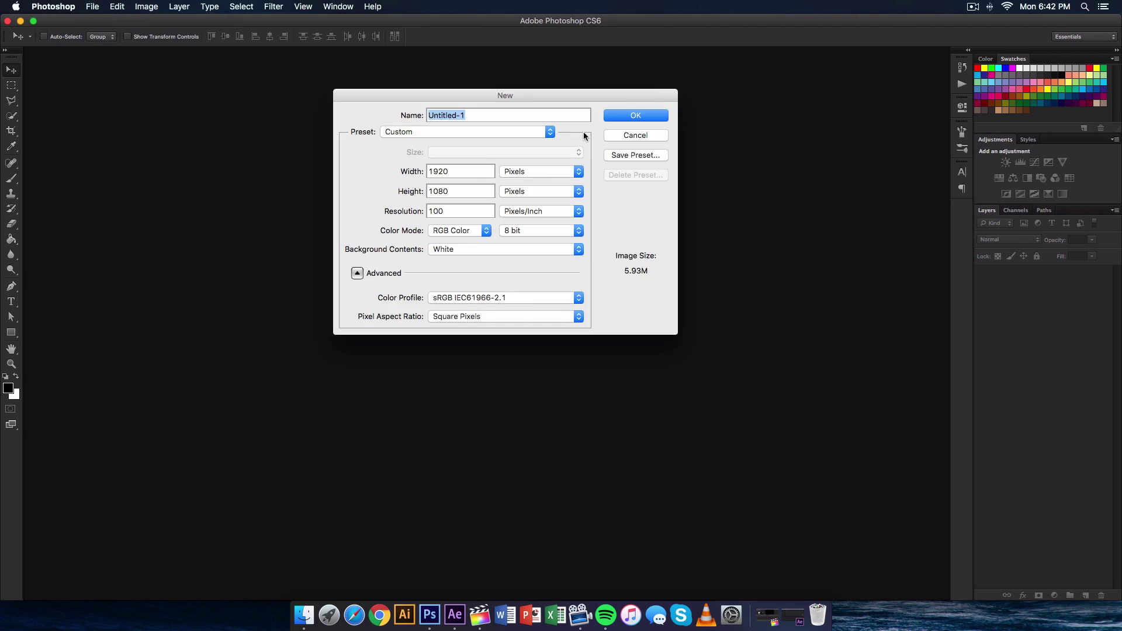
click(636, 116)
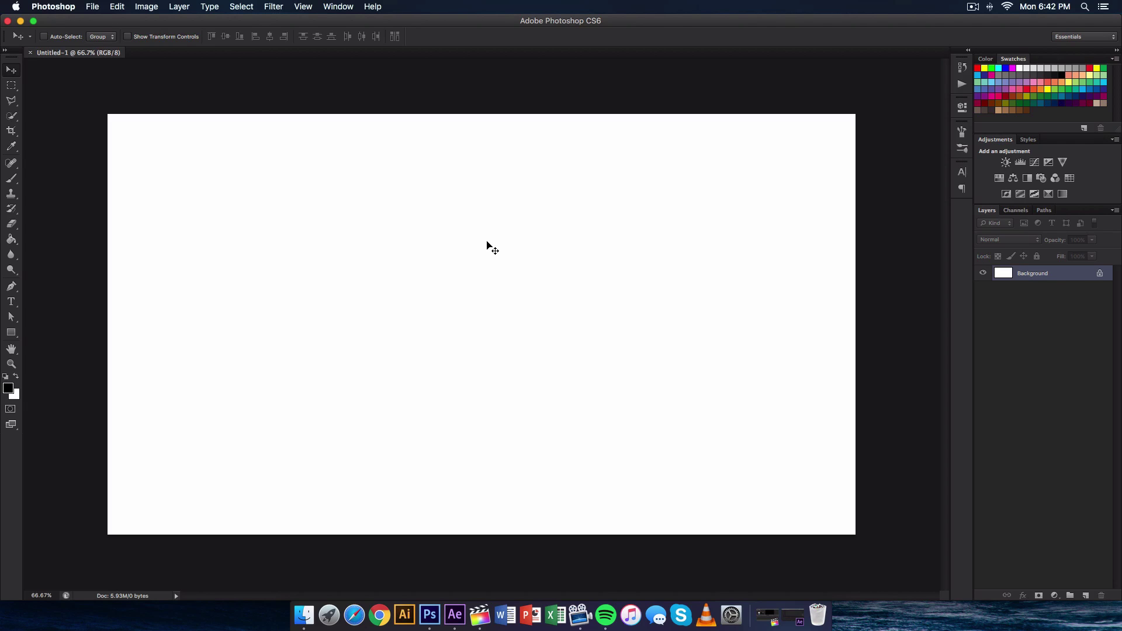
Convert the Background into Layer 0 and fill the canvas black with the Paint Bucket
double_click(1067, 278)
click(666, 269)
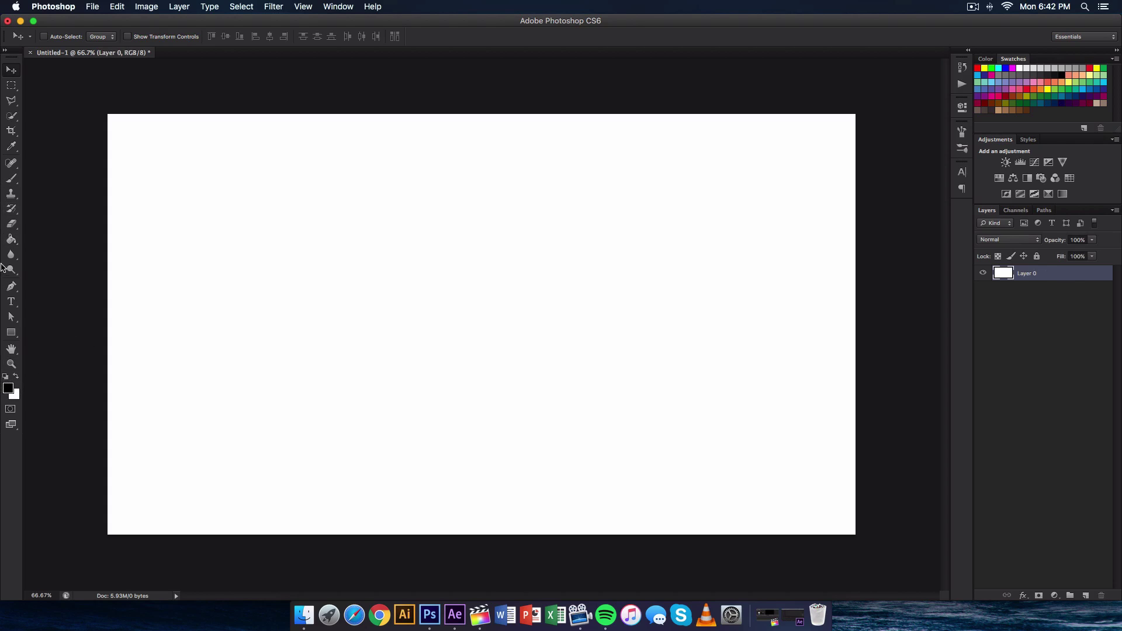
click(11, 240)
click(474, 287)
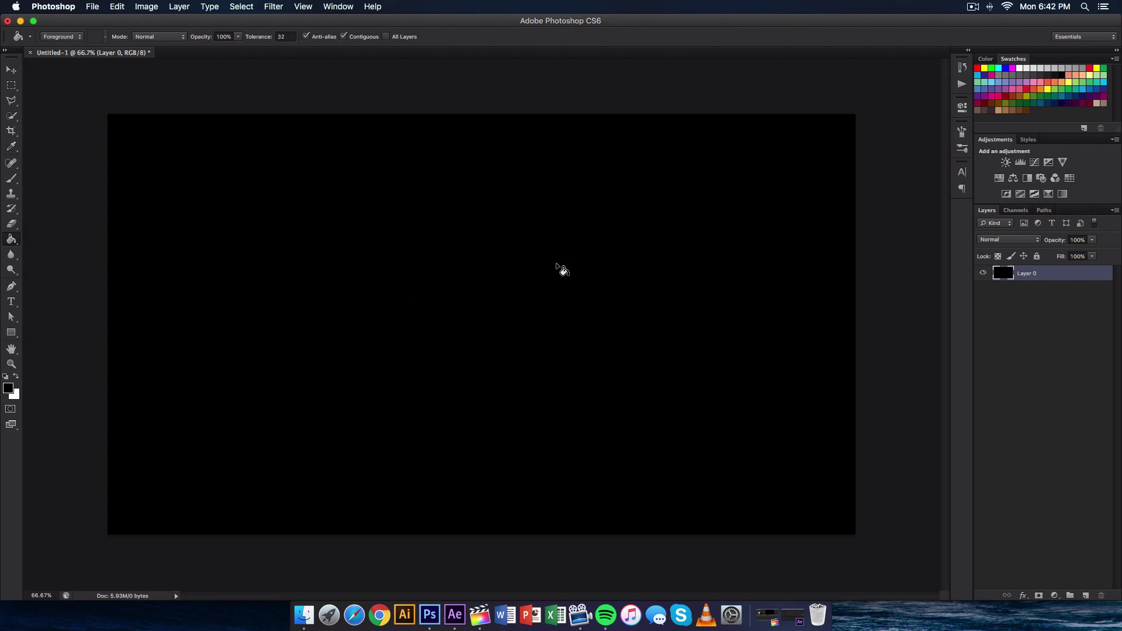
Switch to the Type tool and set The Skinny font style to Bold
key(t)
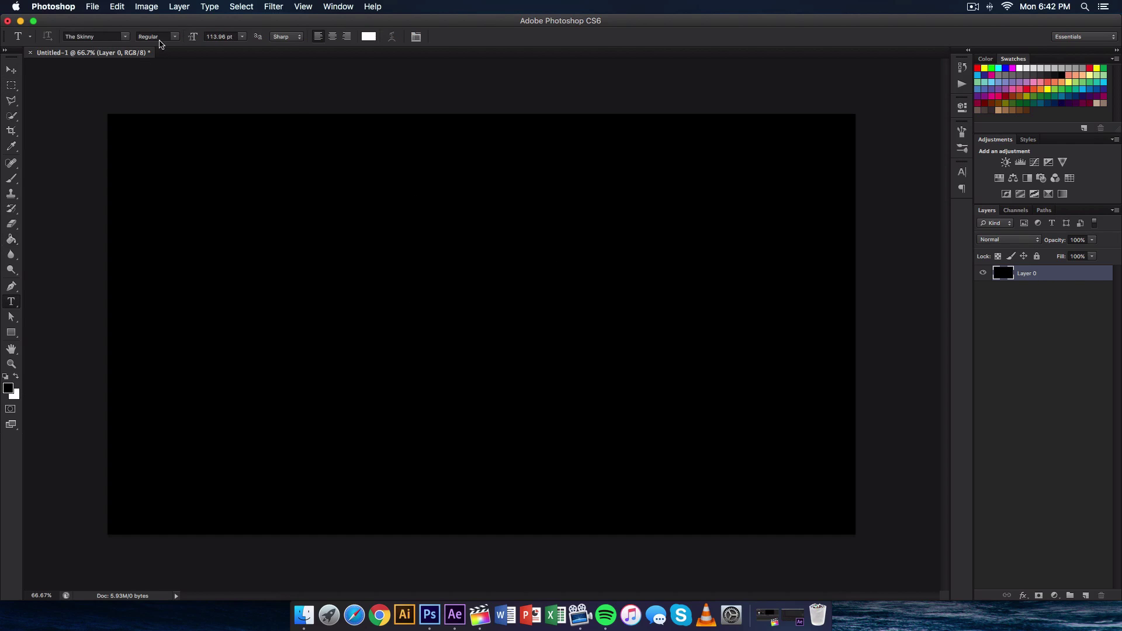
click(159, 37)
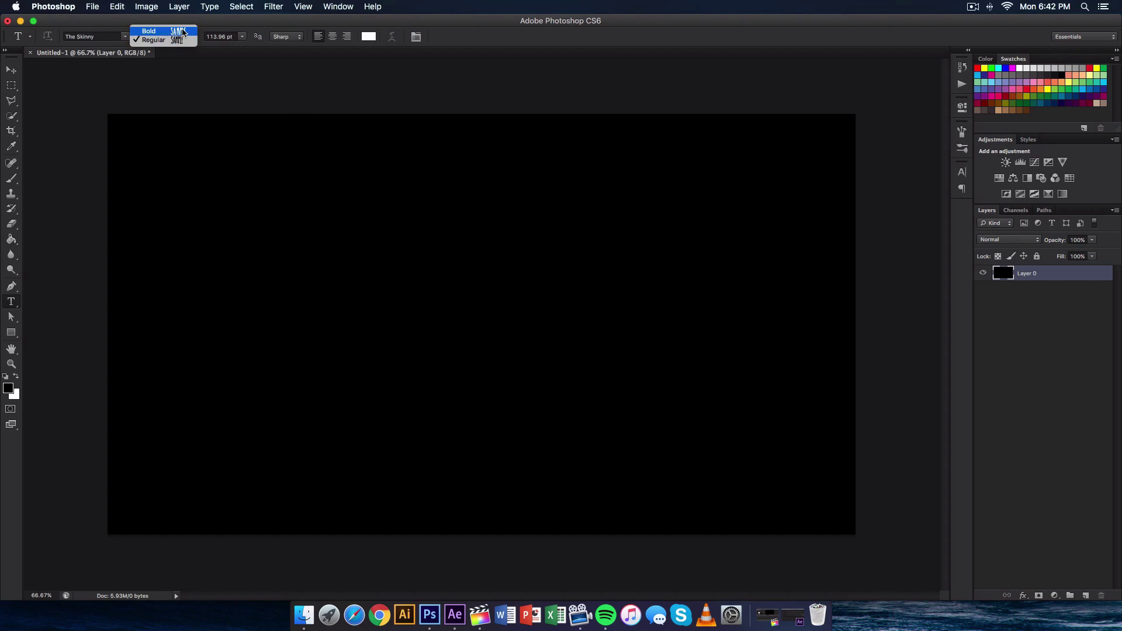
click(183, 32)
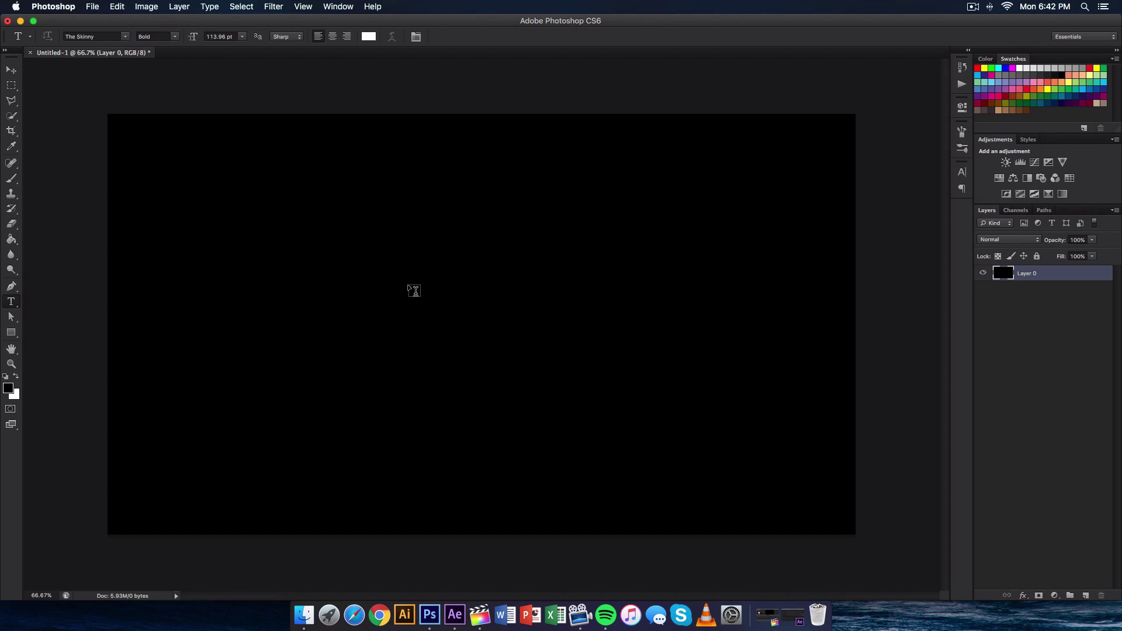
Type 'SAN FRANCisco' on the canvas and commit the text
click(414, 290)
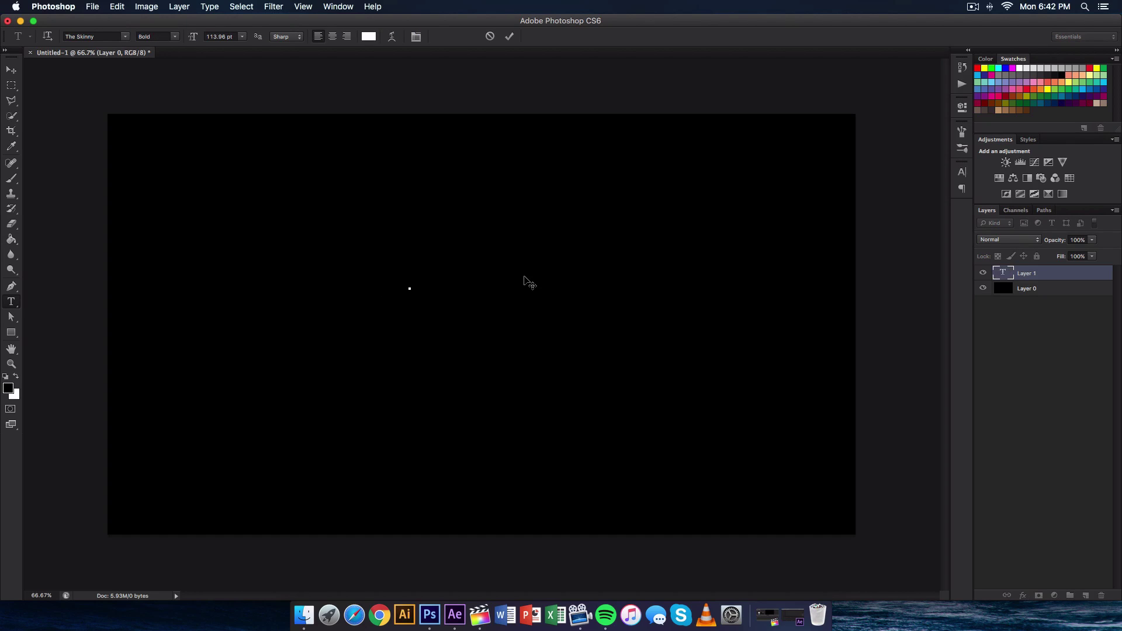
text(SAN)
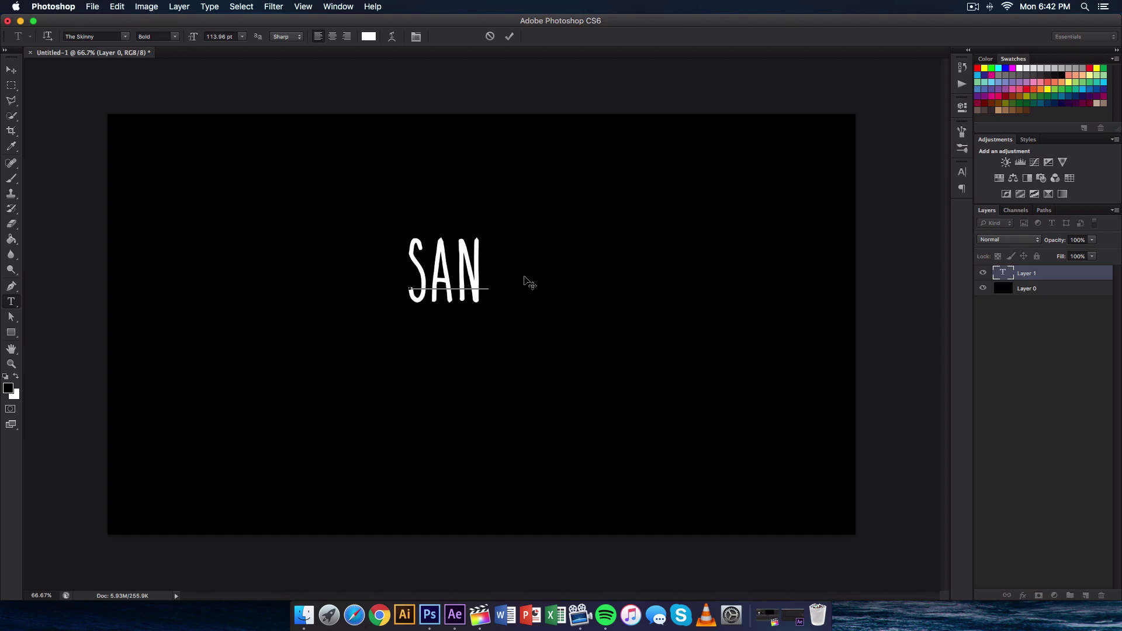
text( FRANC)
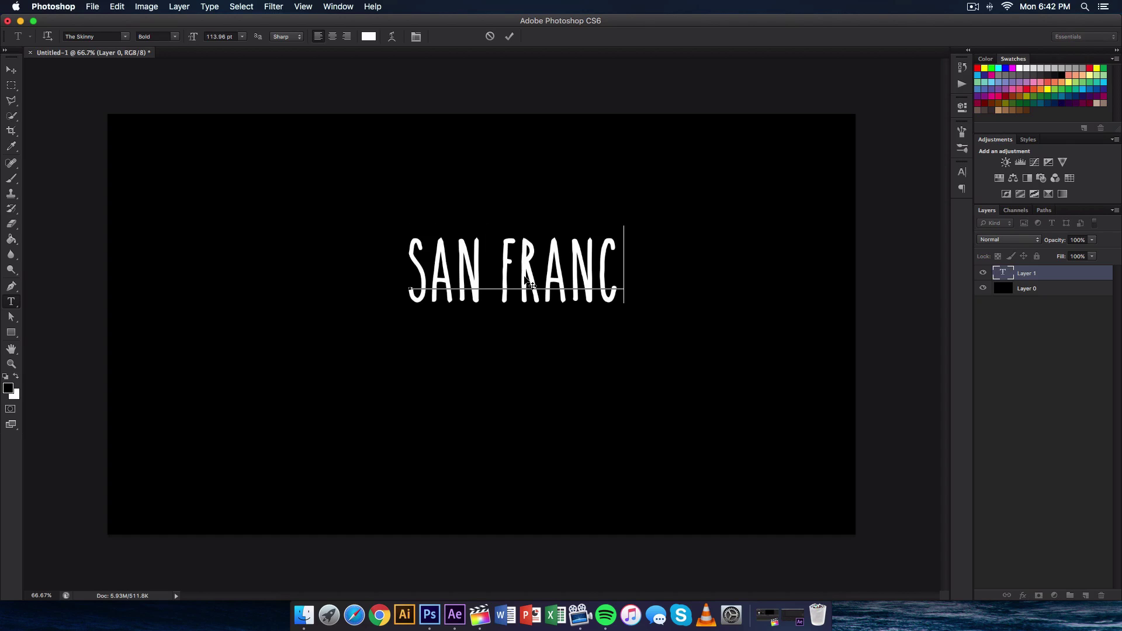
text(isco)
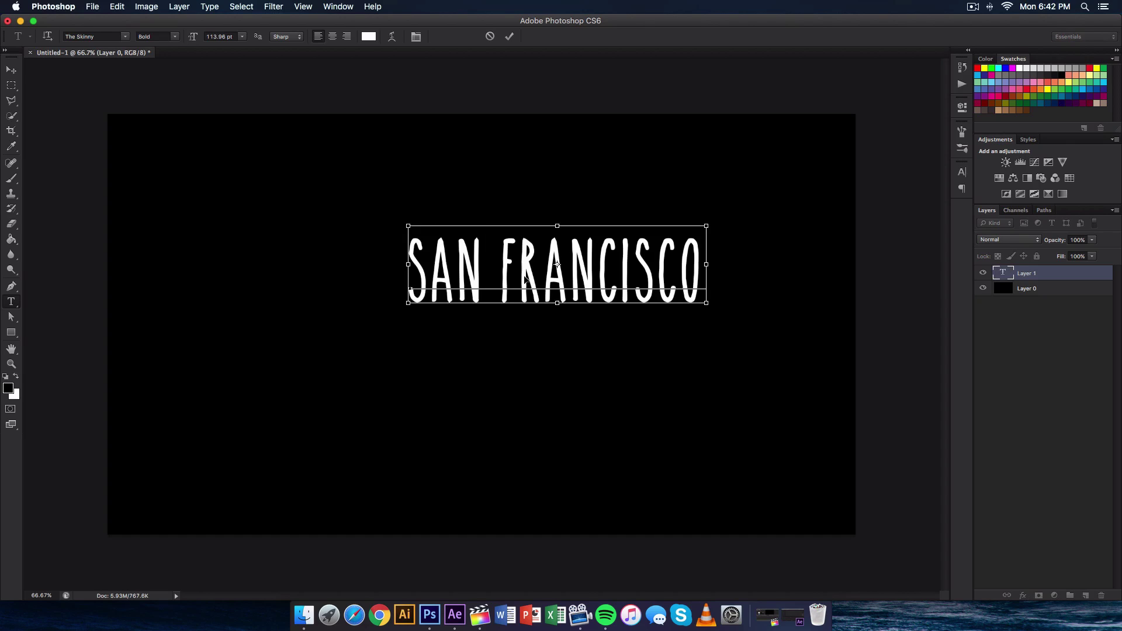
key(super+Return)
Change the whole SAN FRANCISCO text to the Regular font style
click(568, 265)
key(super+a)
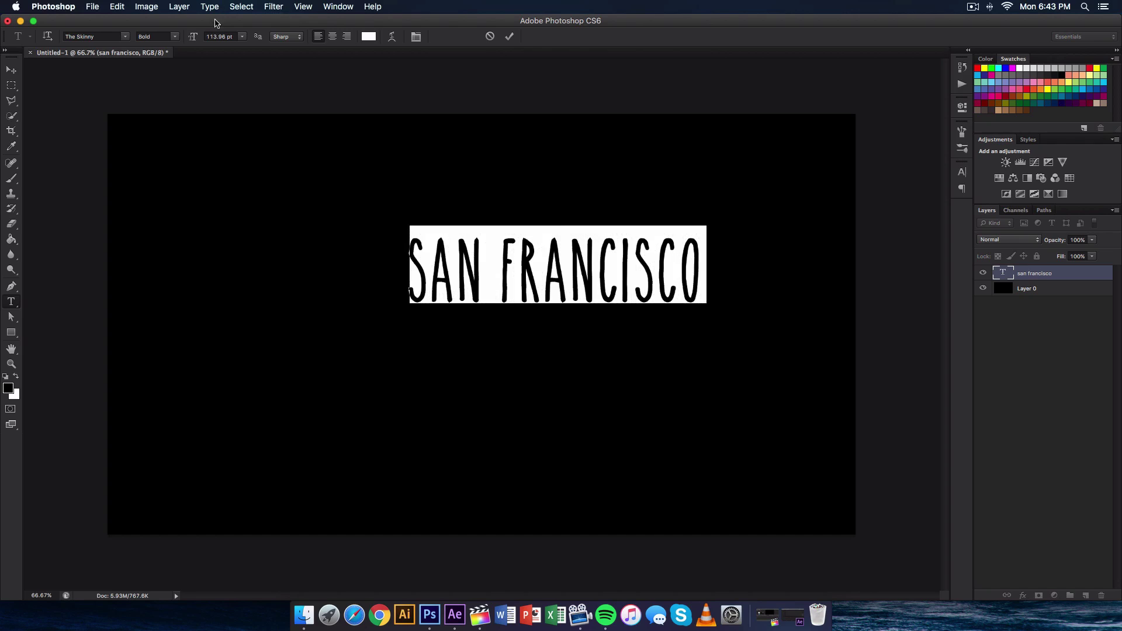
click(157, 36)
click(181, 41)
key(super+Return)
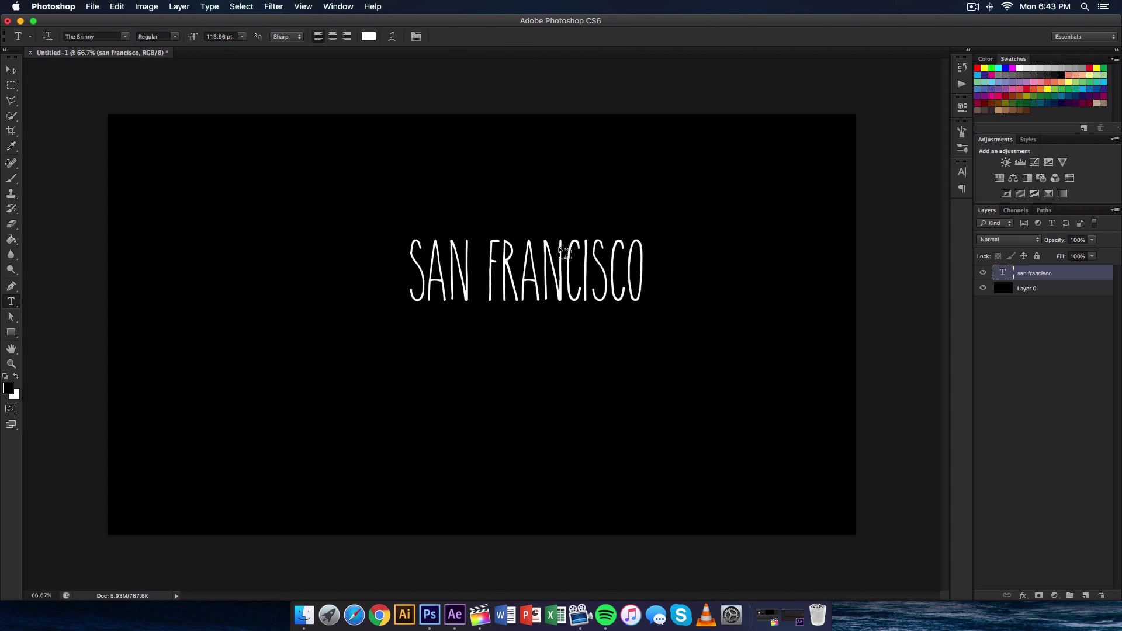
Centre the text horizontally and vertically on the black Layer 0
key(v)
drag(545, 262, 484, 303)
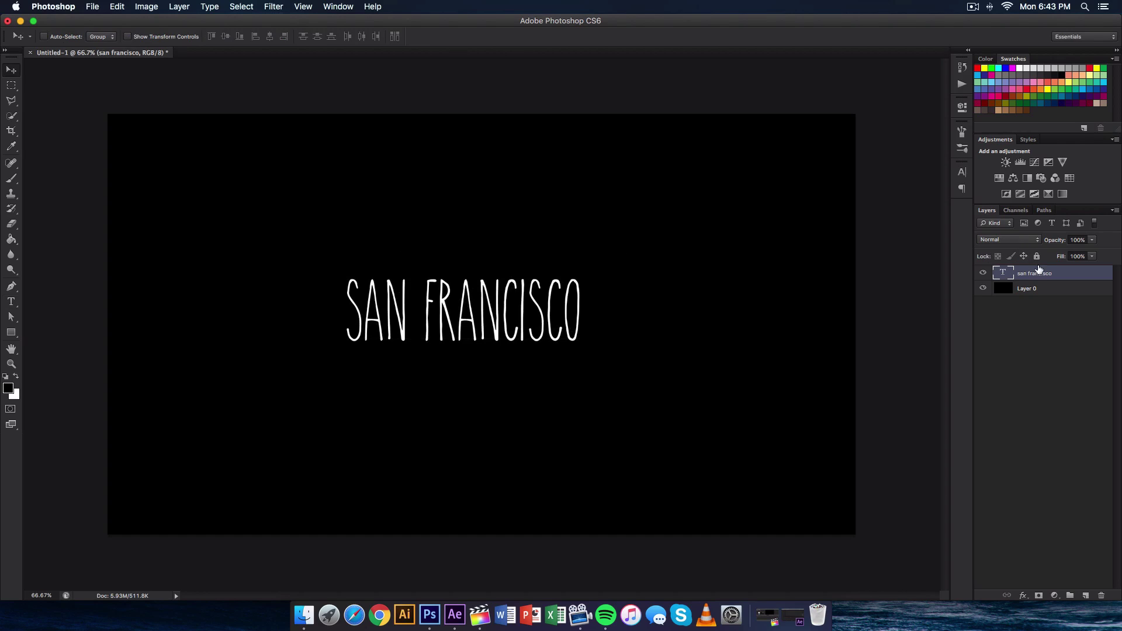
shift+click(1056, 289)
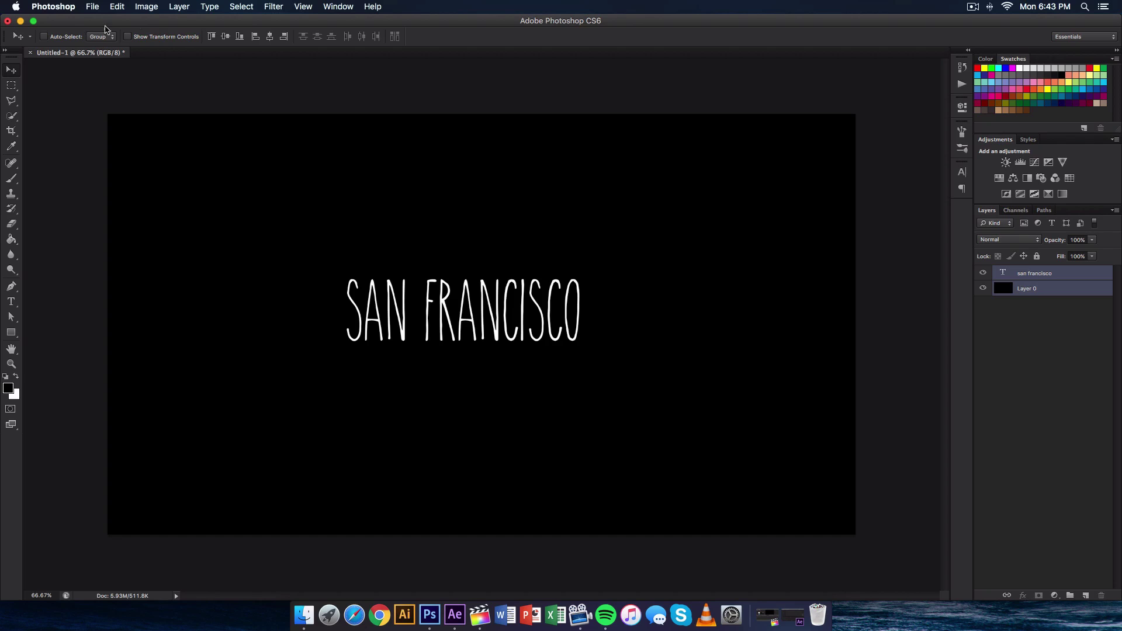
click(270, 36)
click(226, 36)
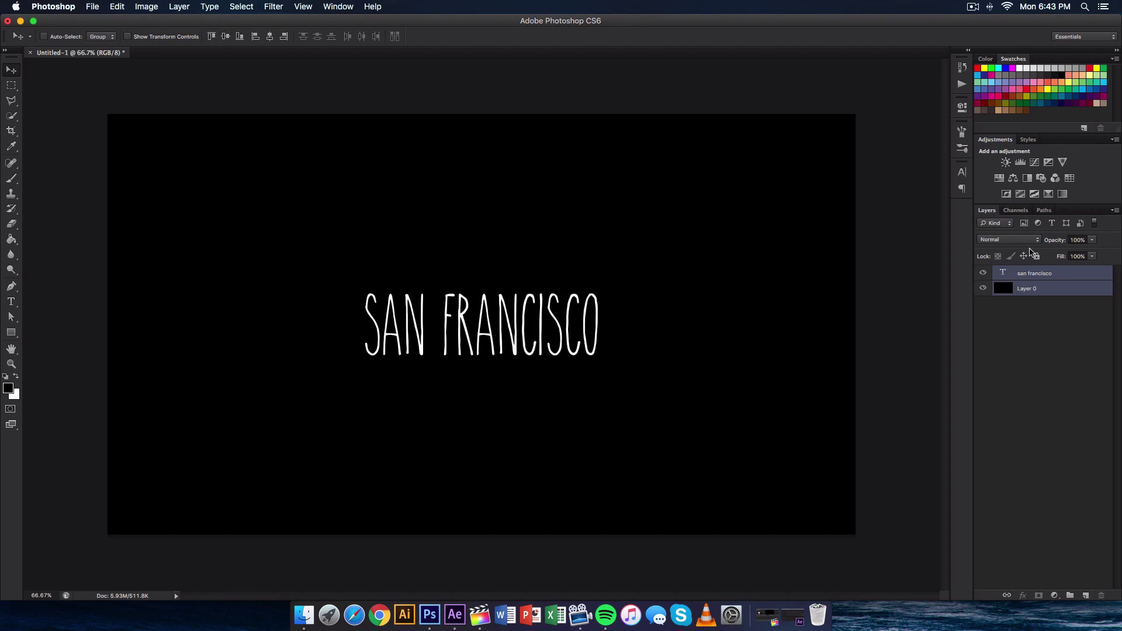
Scale the text layer up to about 147% with Free Transform
click(1047, 274)
key(super+t)
drag(605, 280, 678, 234)
key(Return)
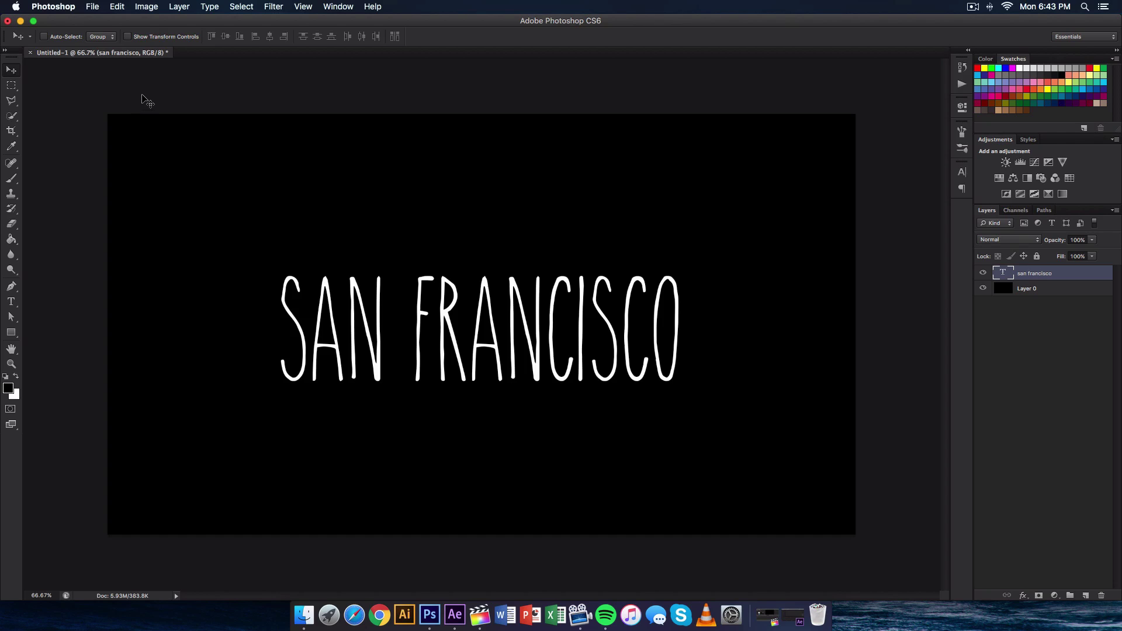
Save for Web as maximum-quality JPEG 'san-fran' on the Desktop, minimize Photoshop, launch After Effects
click(93, 6)
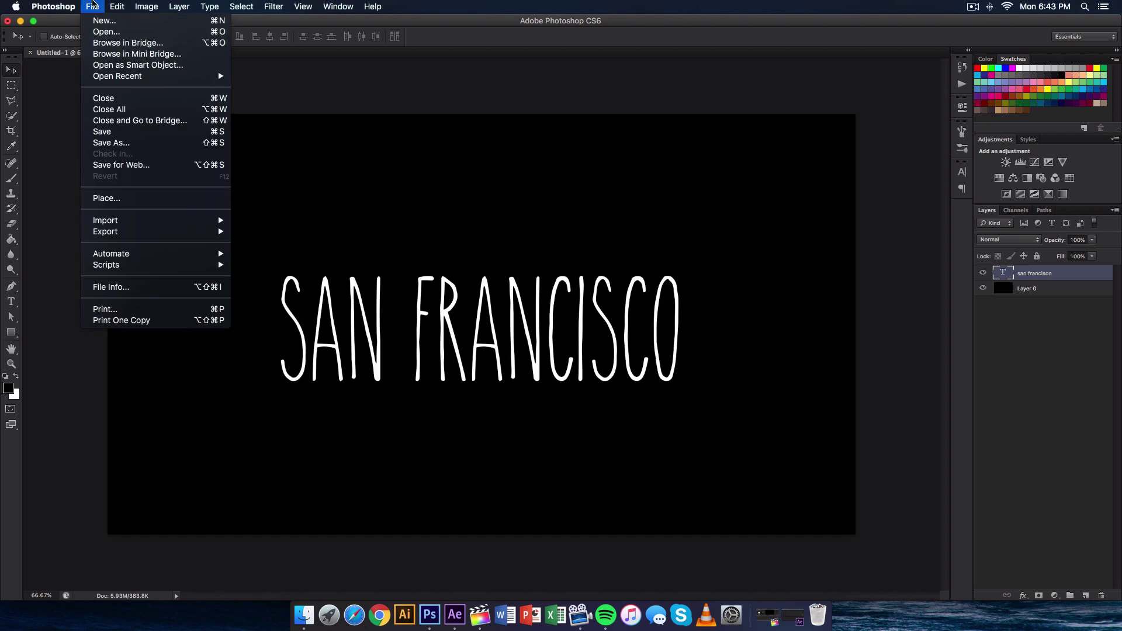
click(198, 166)
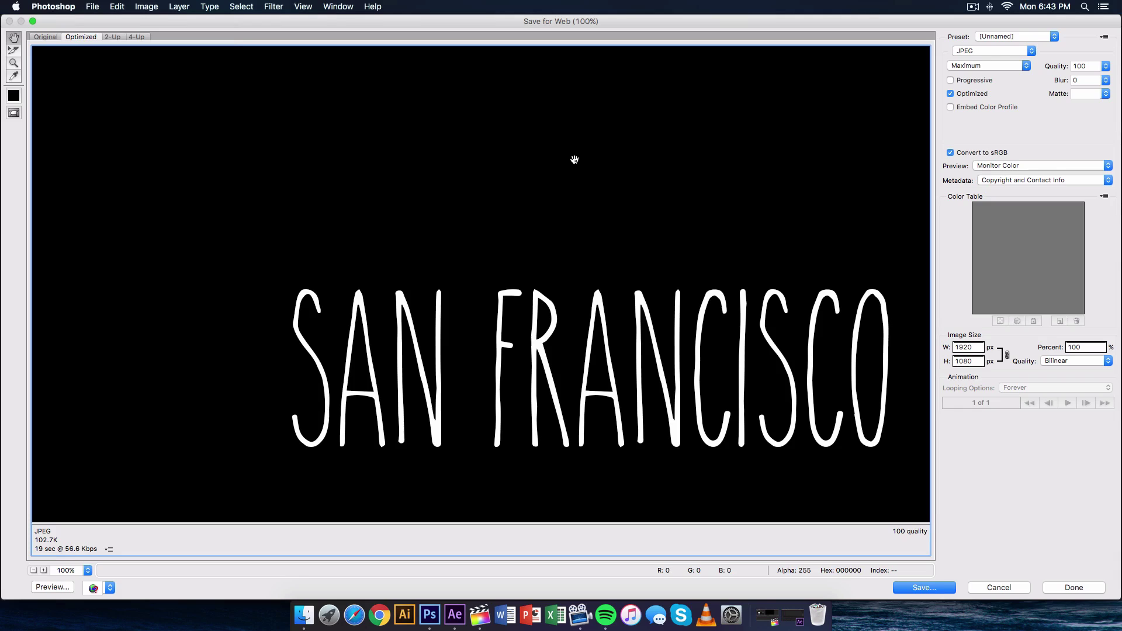
key(Return)
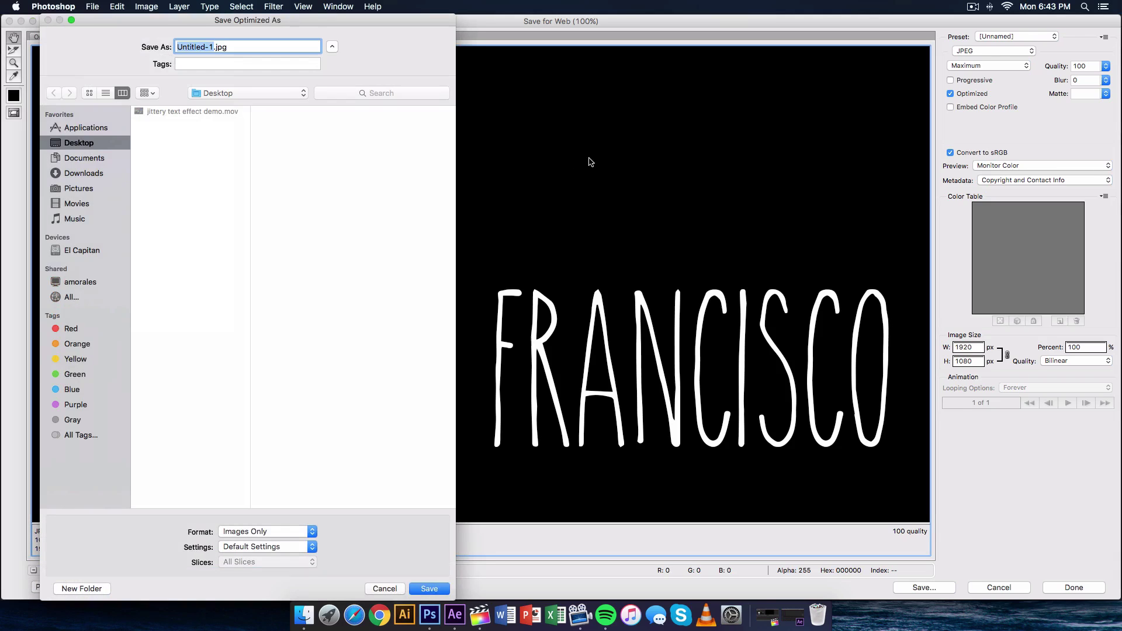
text(san fran)
key(Return)
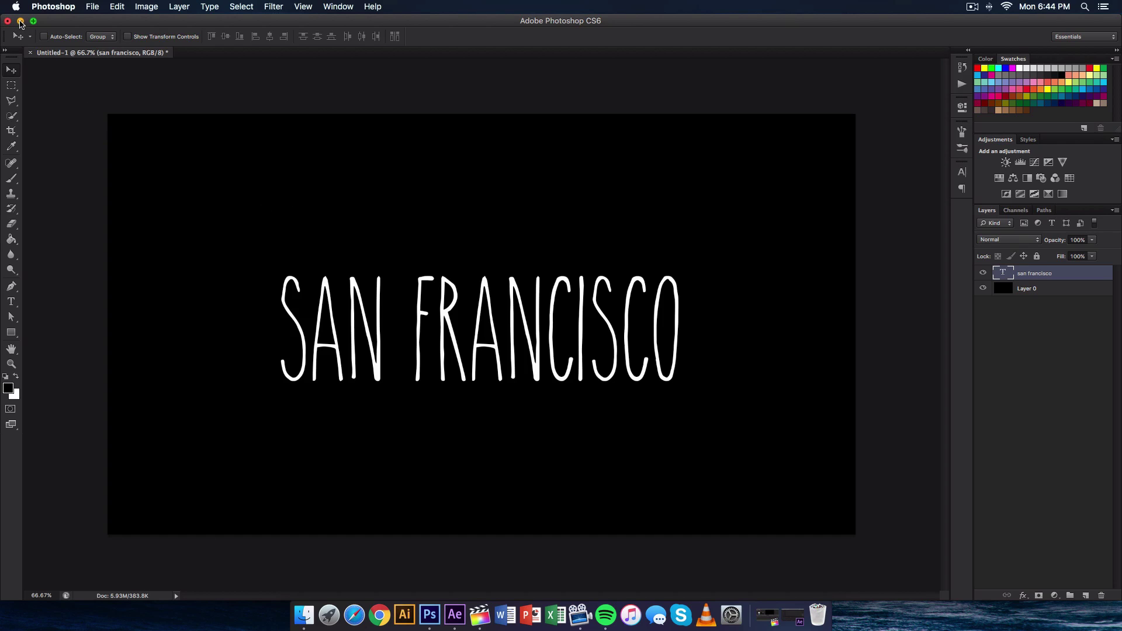
click(21, 22)
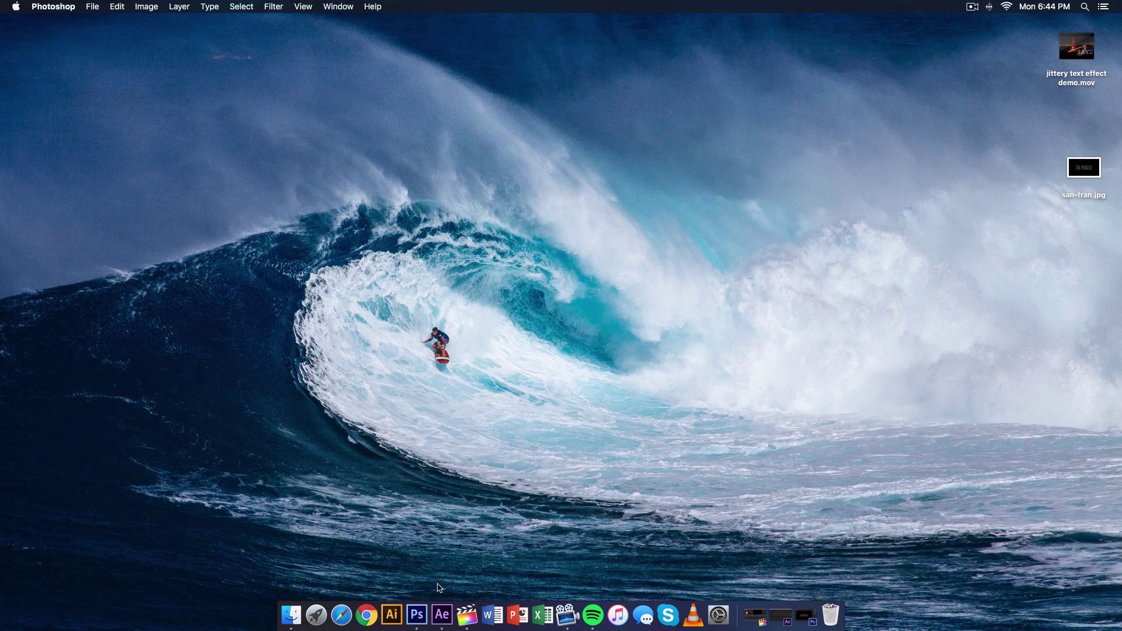
click(442, 615)
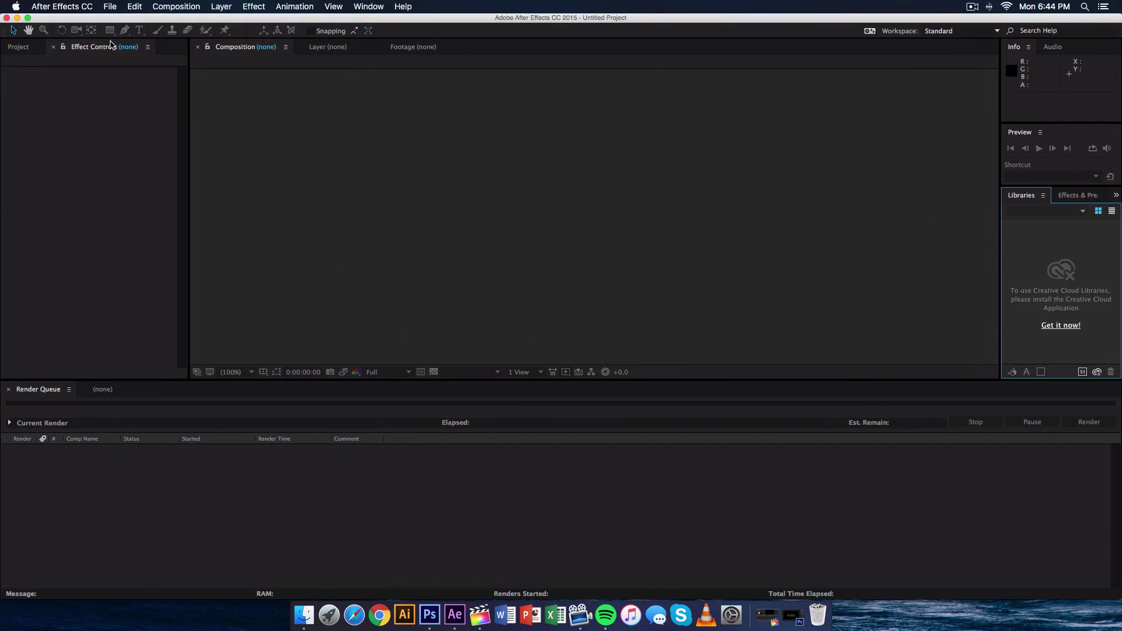
Create Comp 1 at 1920×1080, 8 fps, 0:00:10:00 duration with a white background
click(110, 6)
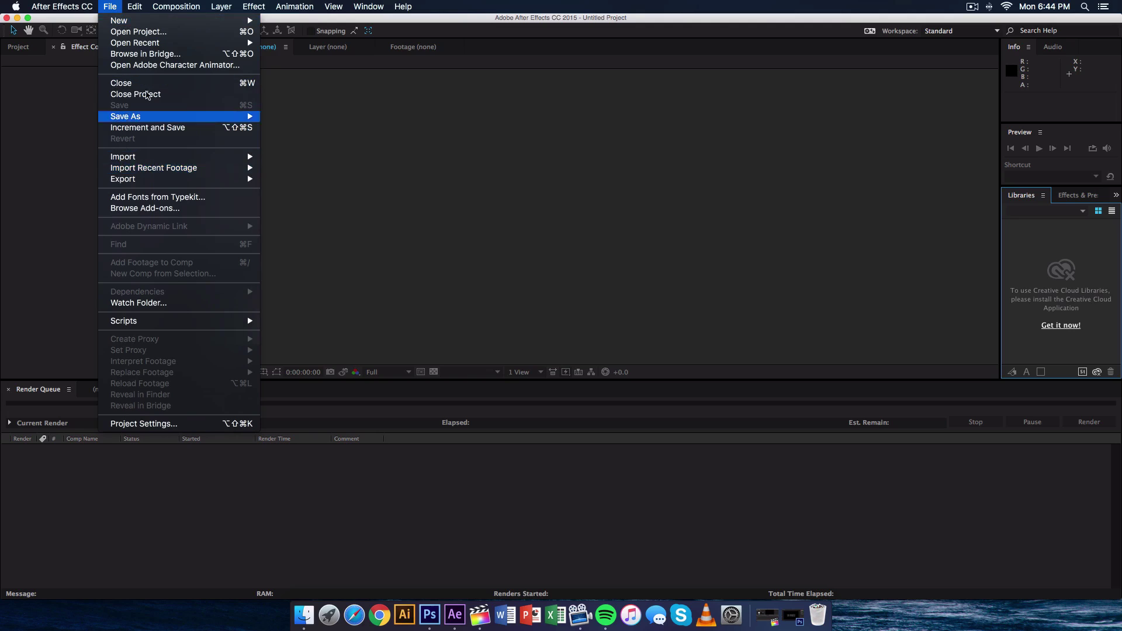
click(183, 20)
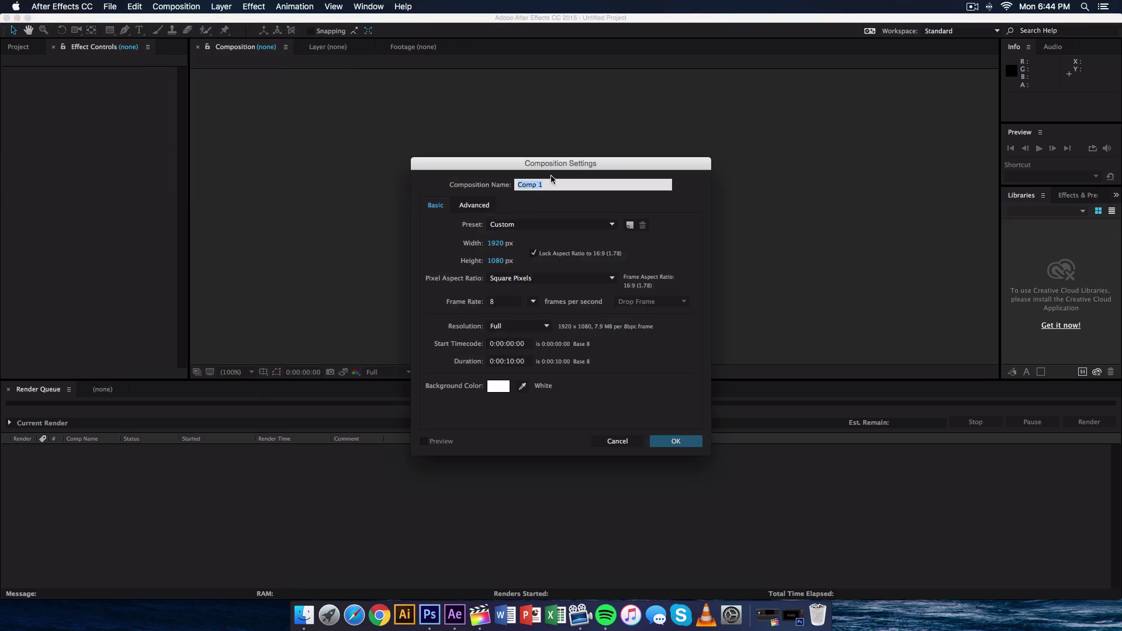
click(505, 300)
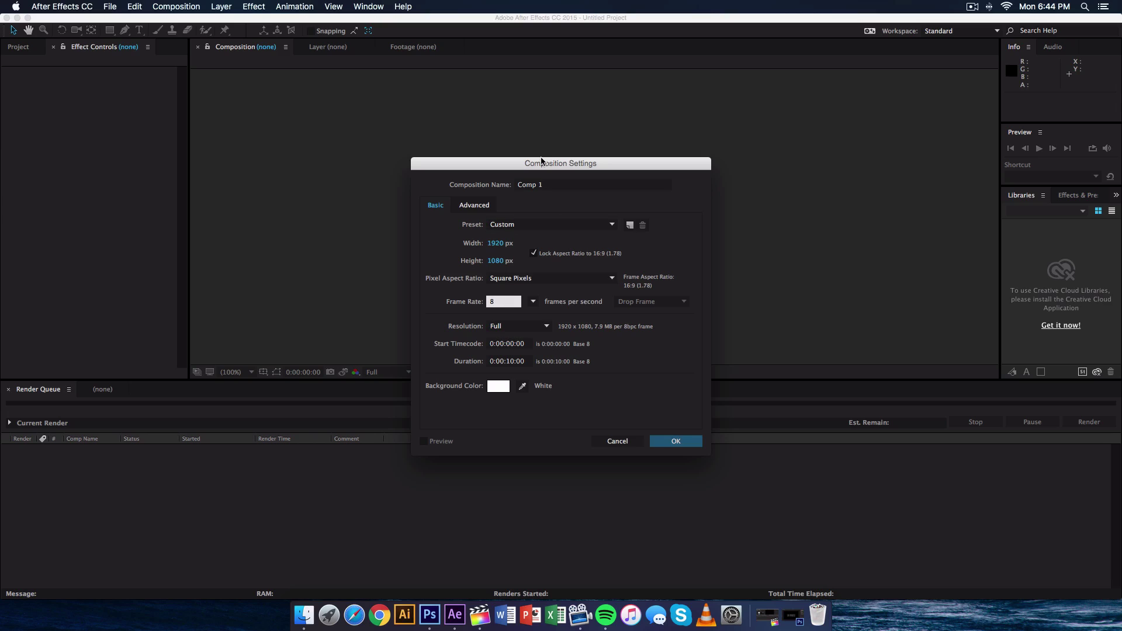
drag(541, 164, 541, 152)
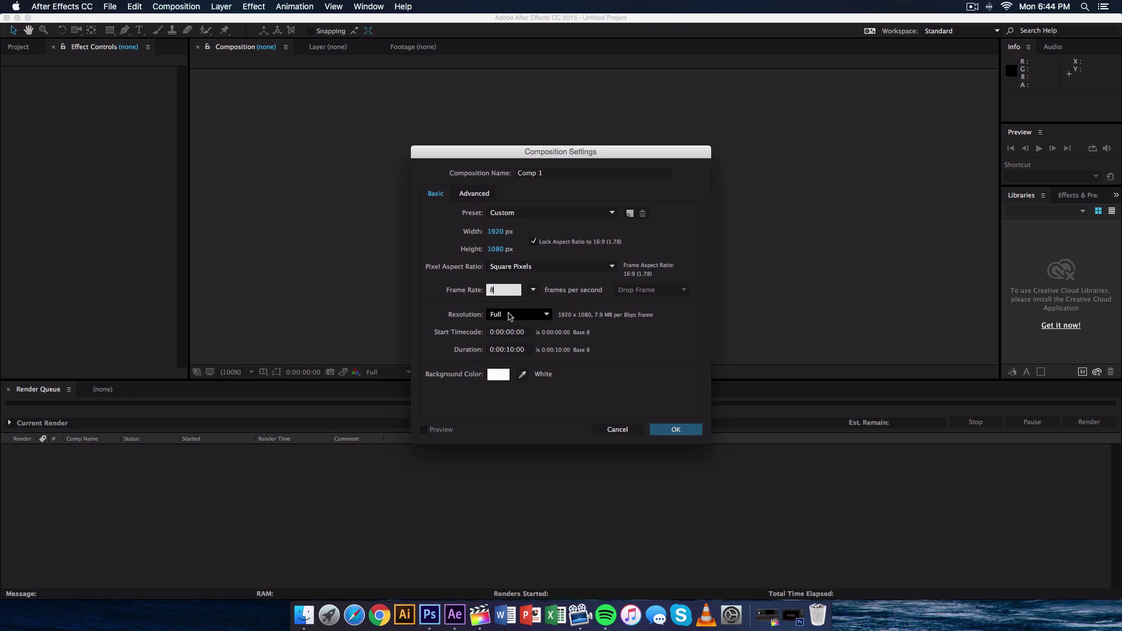
click(666, 433)
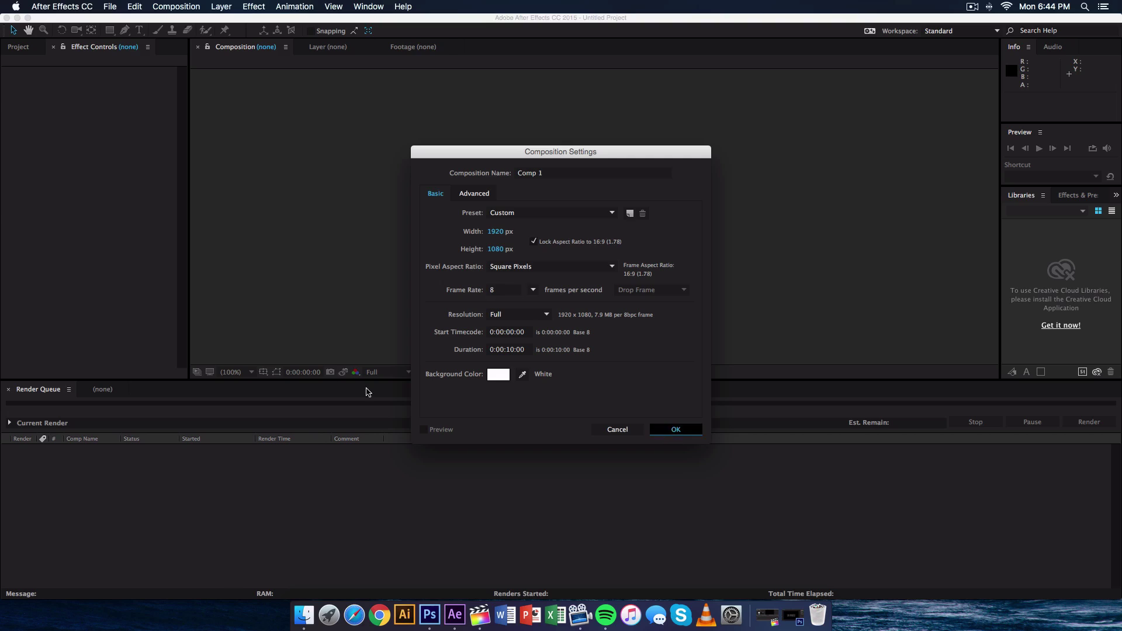
Import san-fran.jpg from the Desktop and drag it into the Comp 1 timeline
click(110, 6)
mouse_move(234, 156)
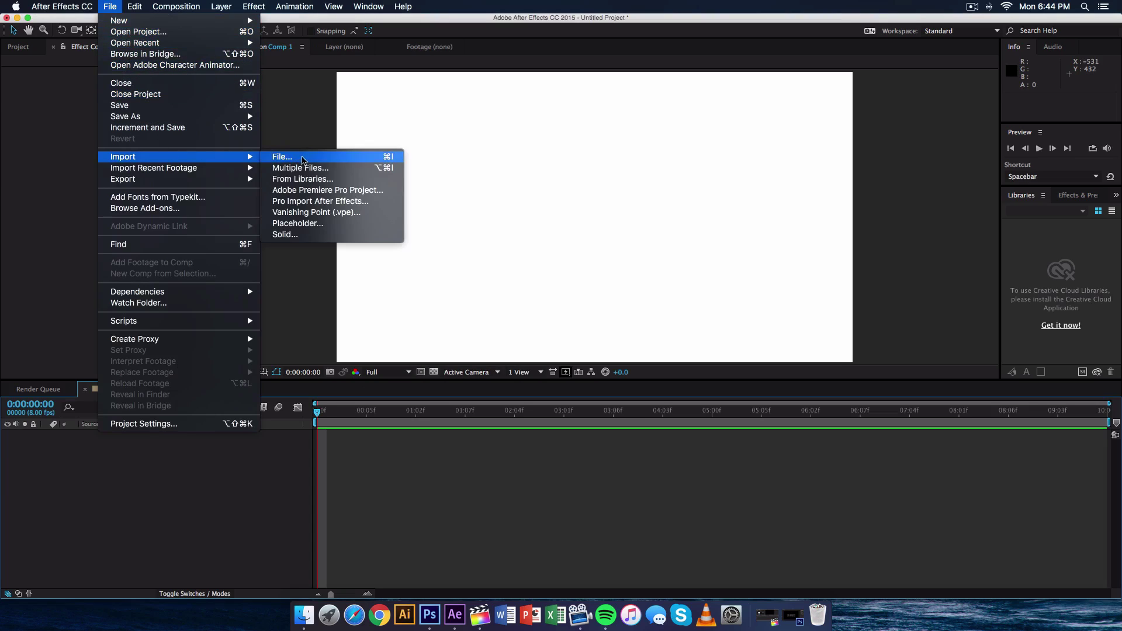
click(303, 158)
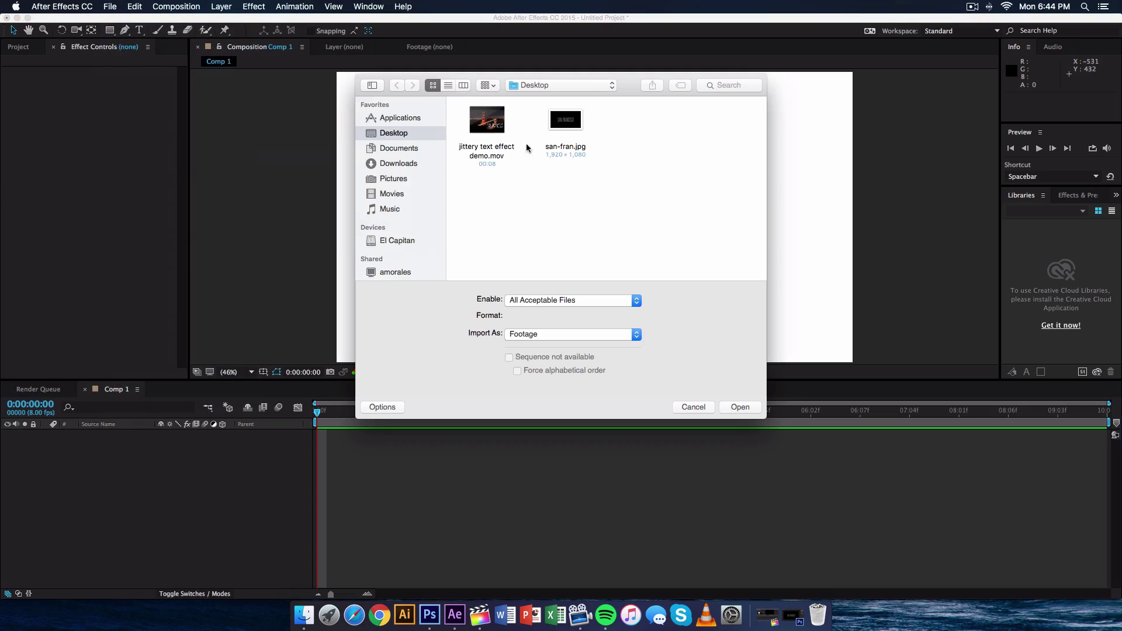
click(543, 143)
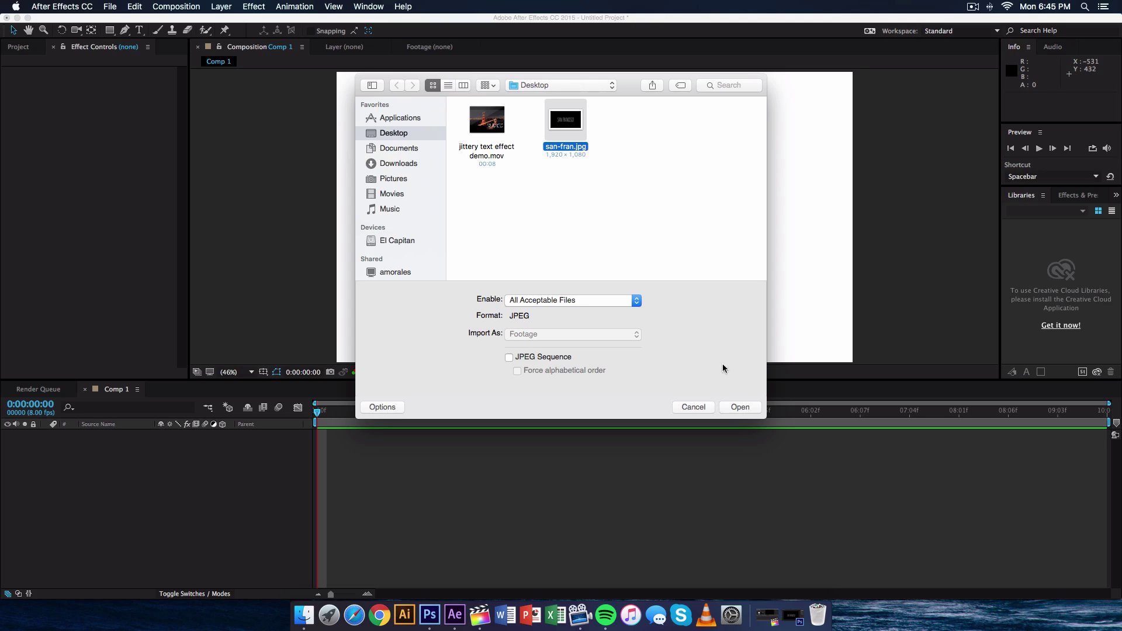
click(741, 407)
drag(44, 164, 129, 467)
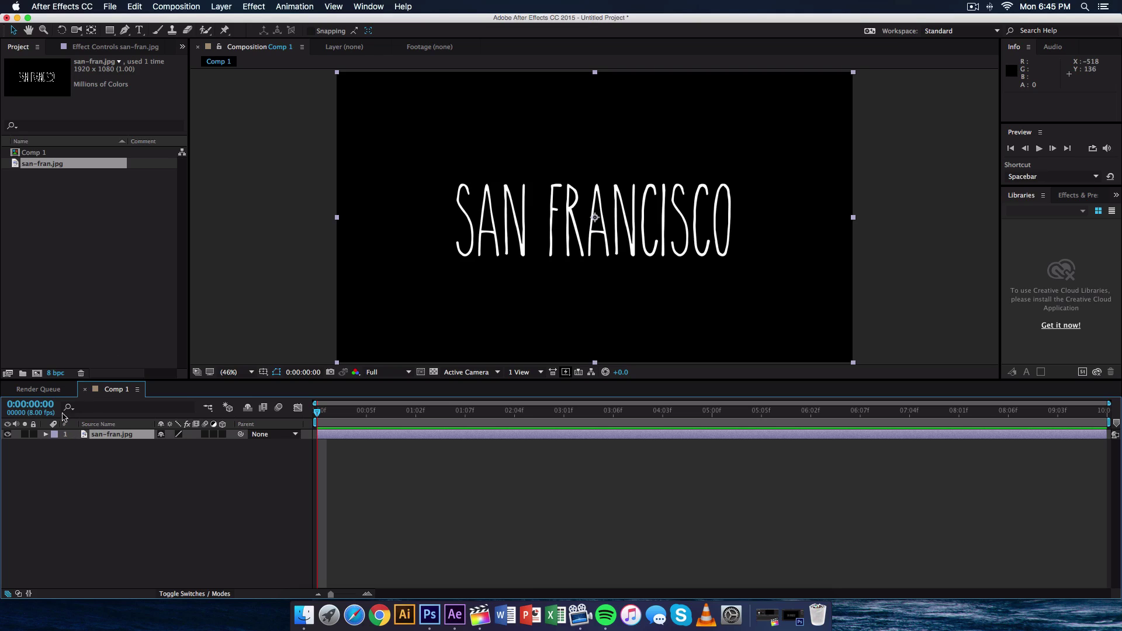
Apply Distort > Turbulent Displace to san-fran.jpg, scrubbing Amount to 8.0 and Size to 56.0
click(250, 8)
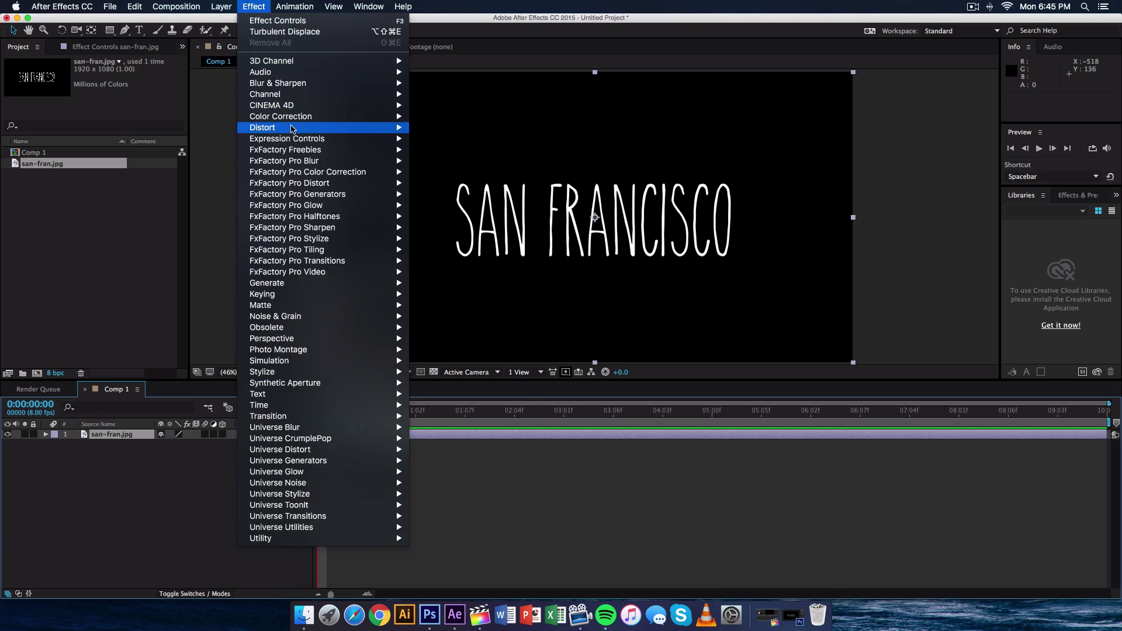
mouse_move(327, 127)
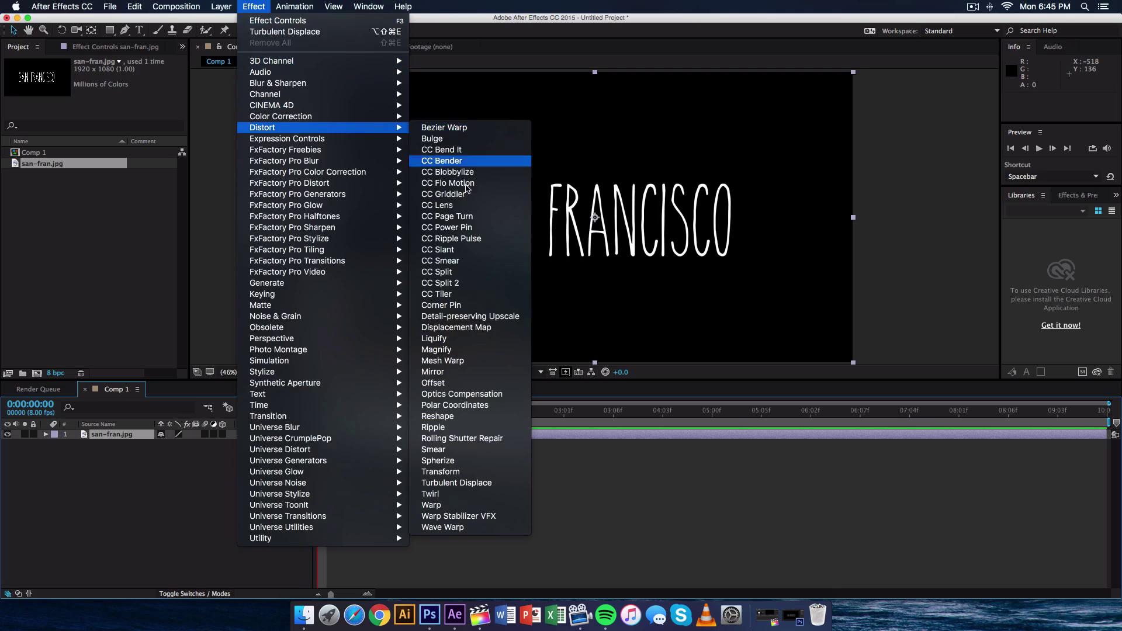
click(456, 483)
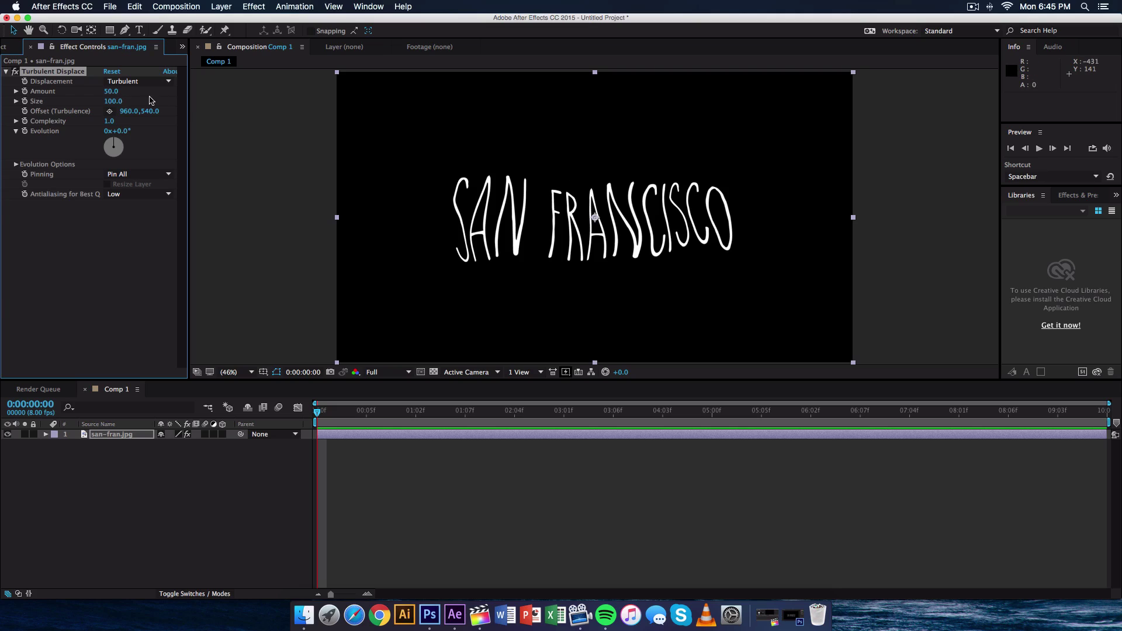
drag(113, 94, 88, 94)
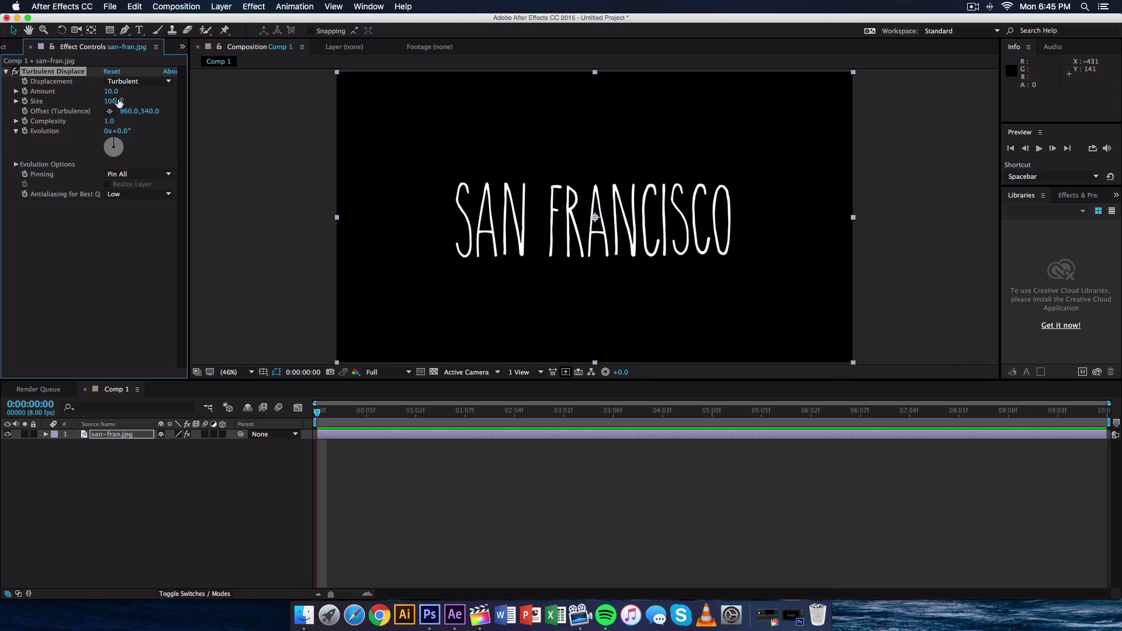
drag(109, 91, 116, 99)
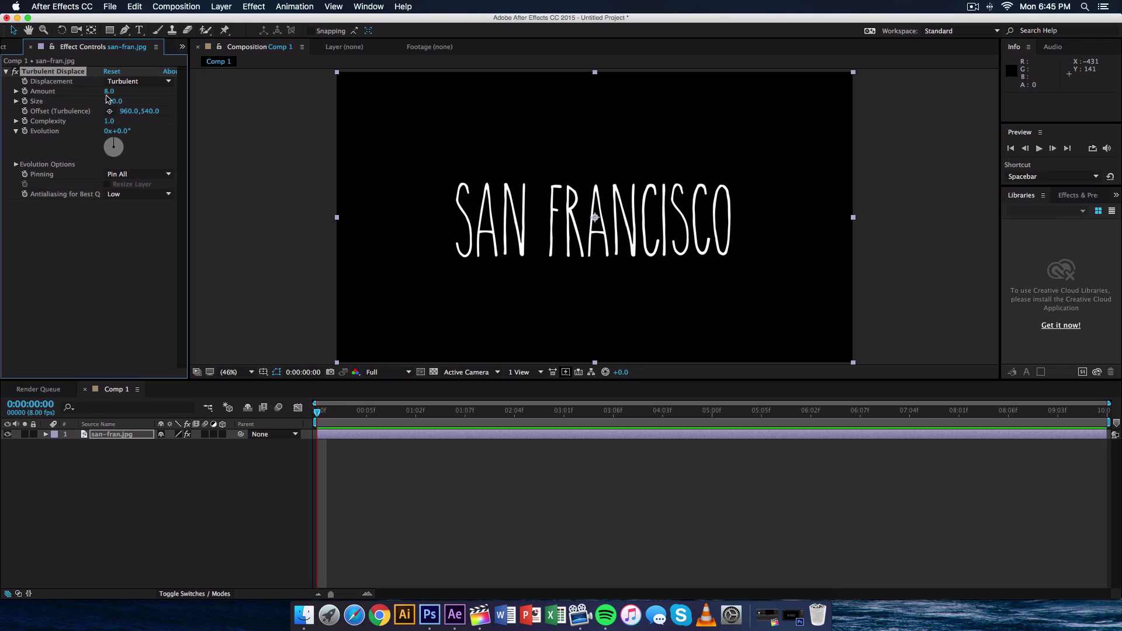
drag(113, 103, 74, 108)
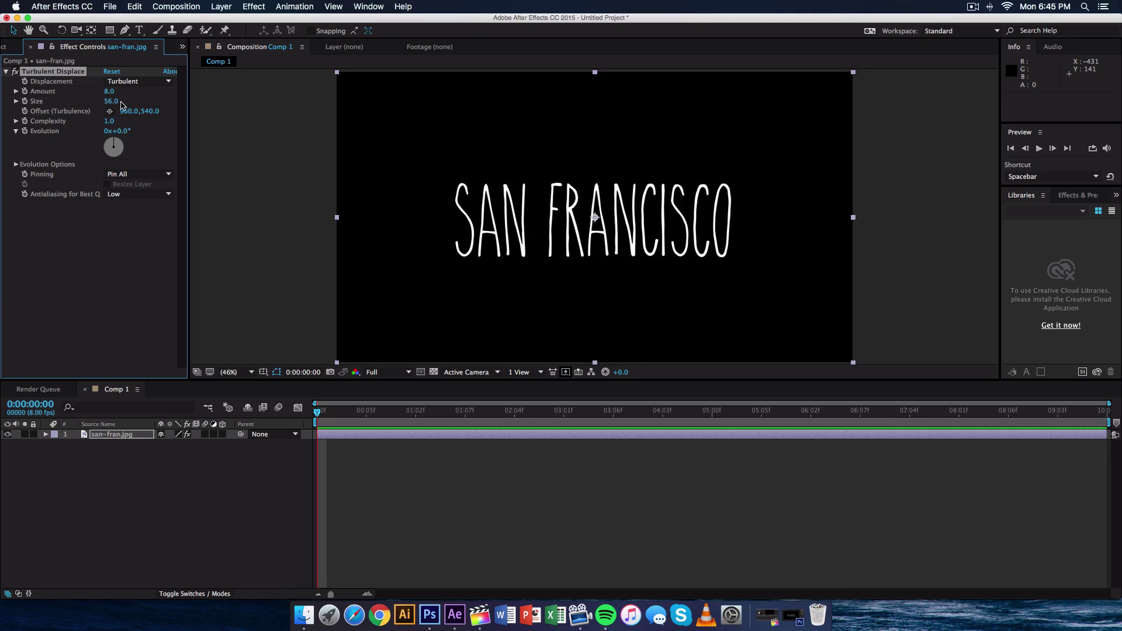
Turn on Cycle Evolution for Turbulent Displace and colour the san-fran.jpg layer's label pink
click(16, 165)
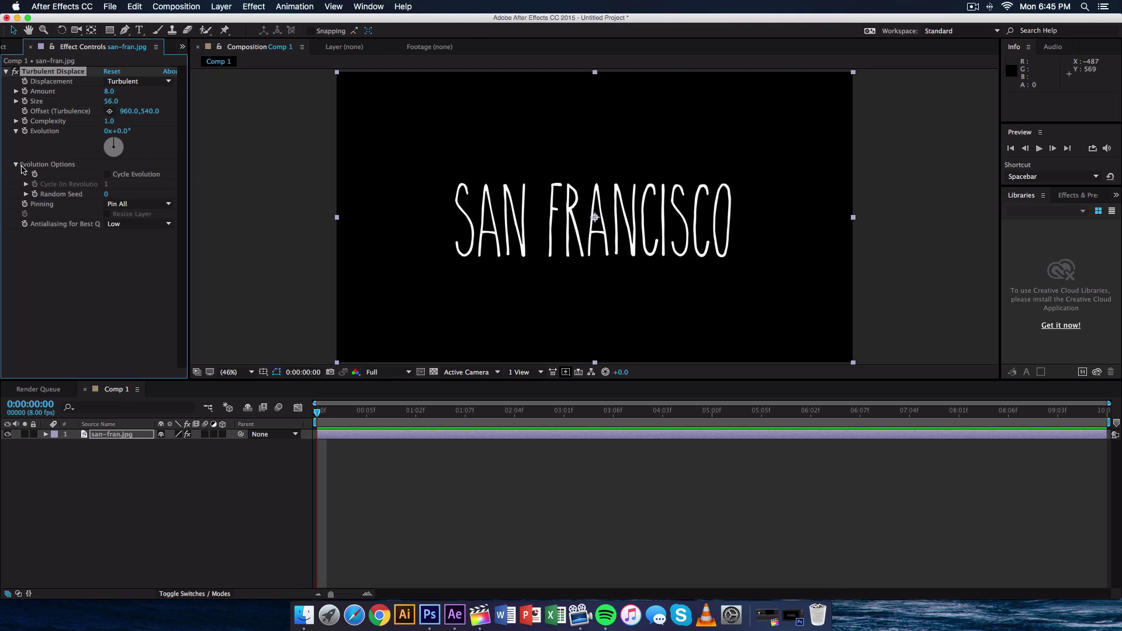
click(106, 174)
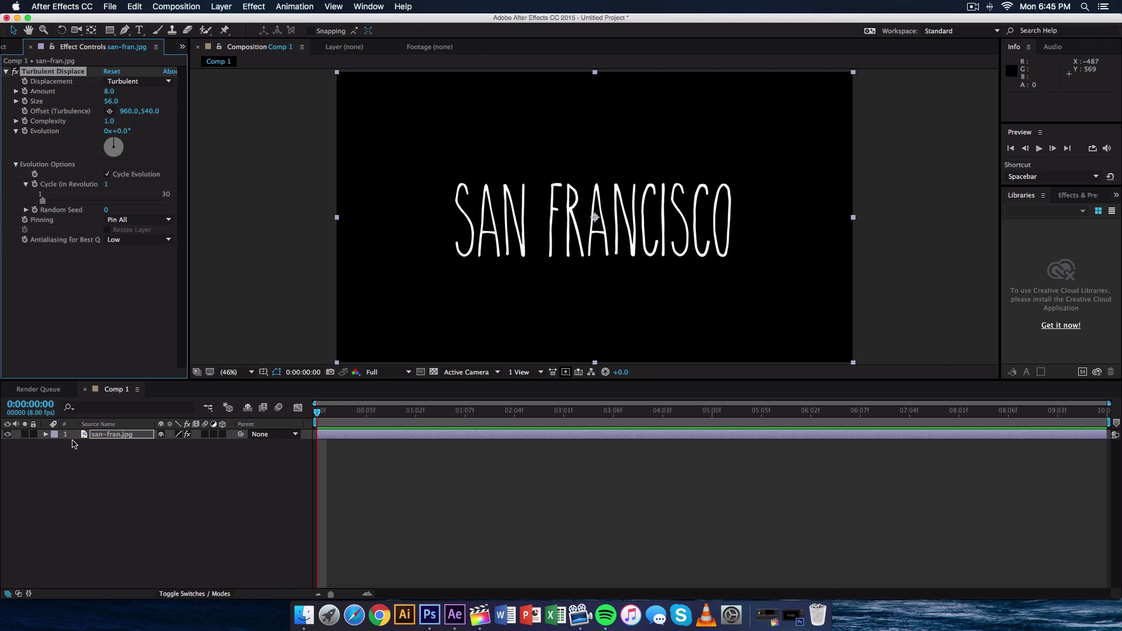
click(107, 437)
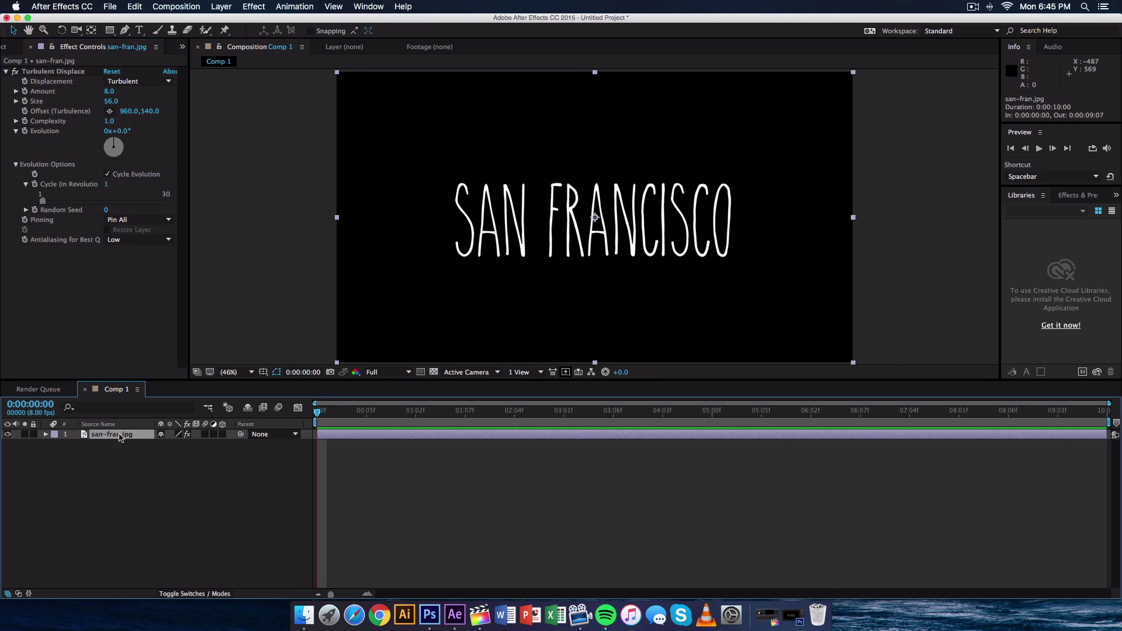
click(45, 435)
click(54, 435)
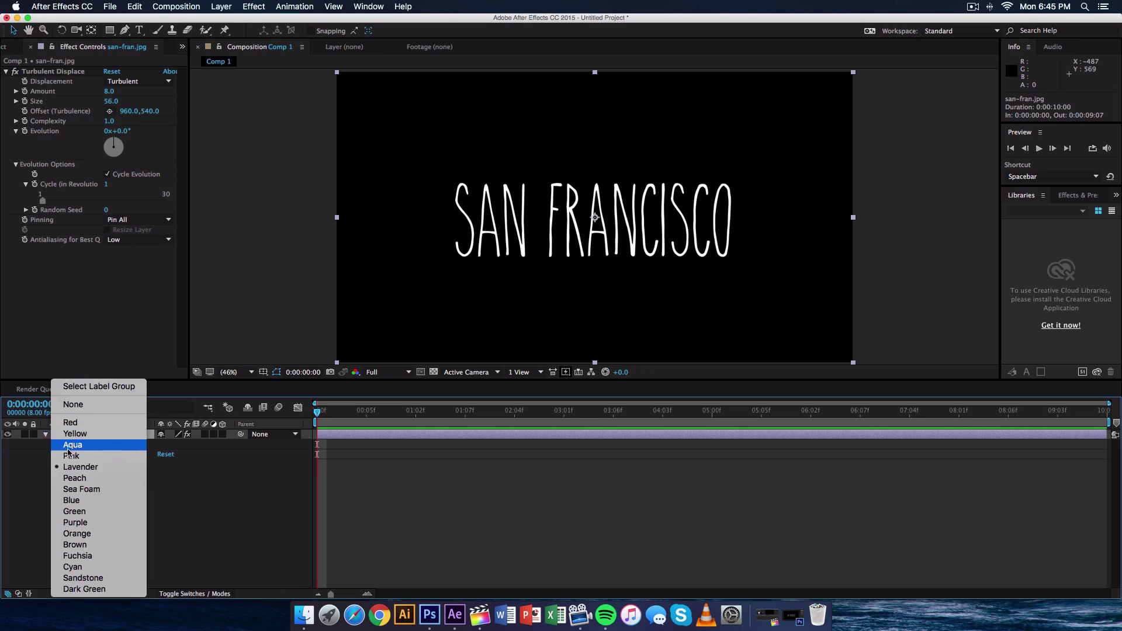
click(88, 456)
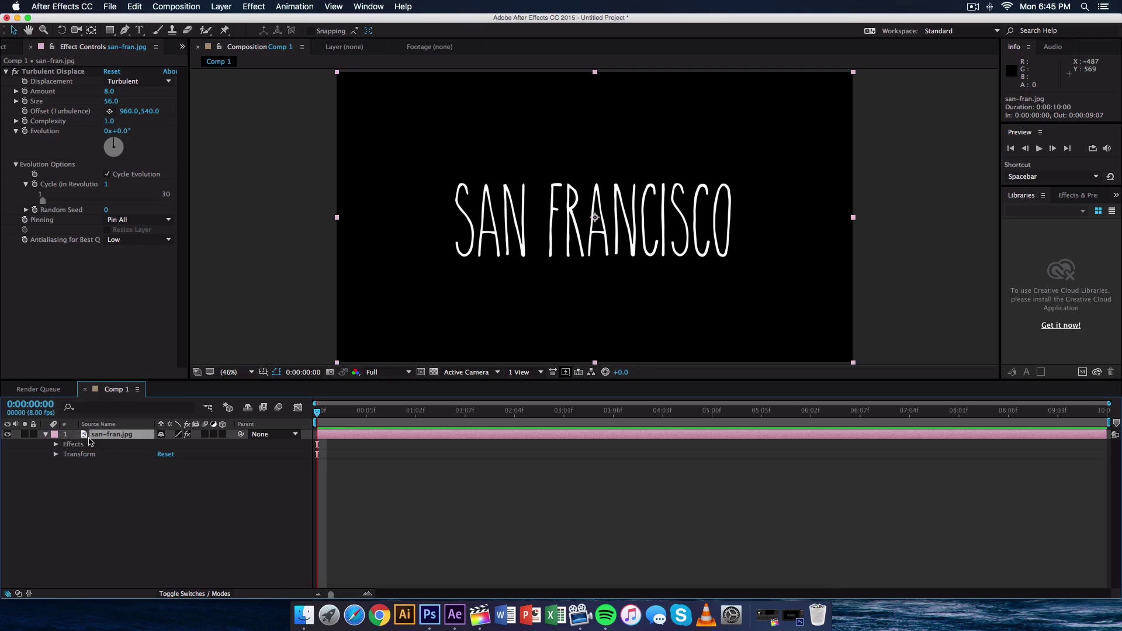
Reveal Effects > Turbulent Displace > Evolution Options and select the Random Seed property
click(55, 445)
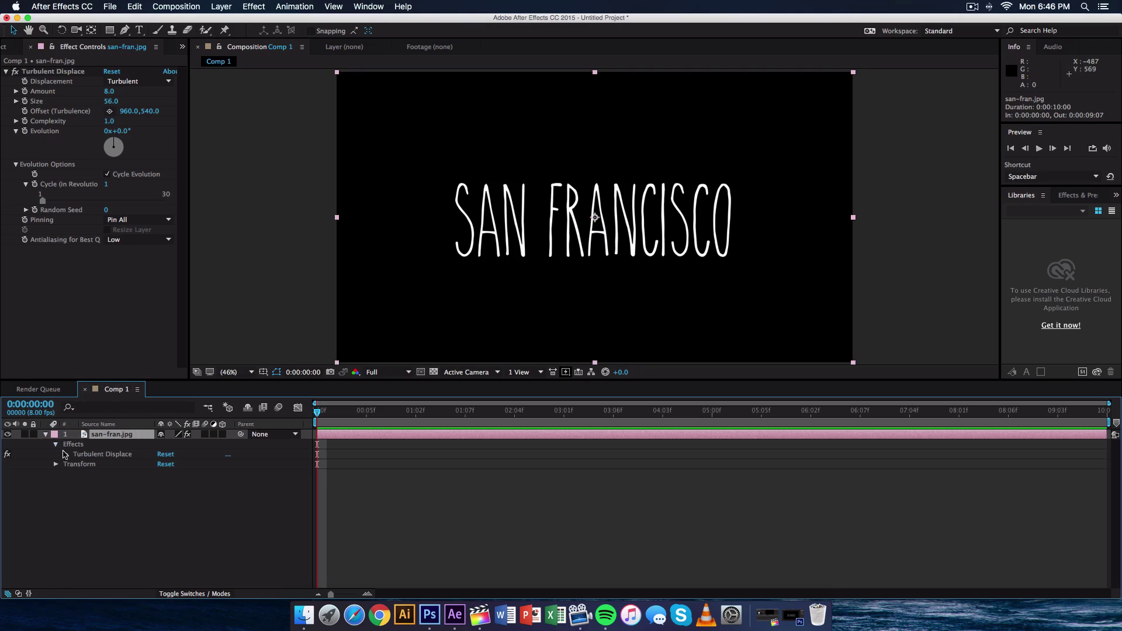
click(66, 454)
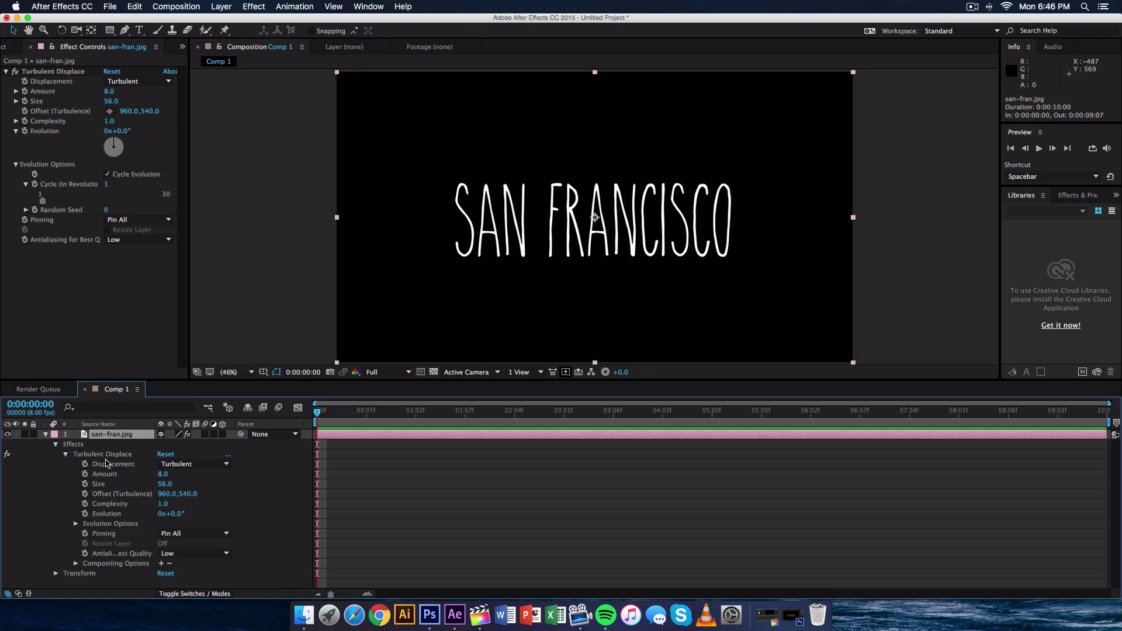
click(75, 523)
scroll(99, 538, down, 2)
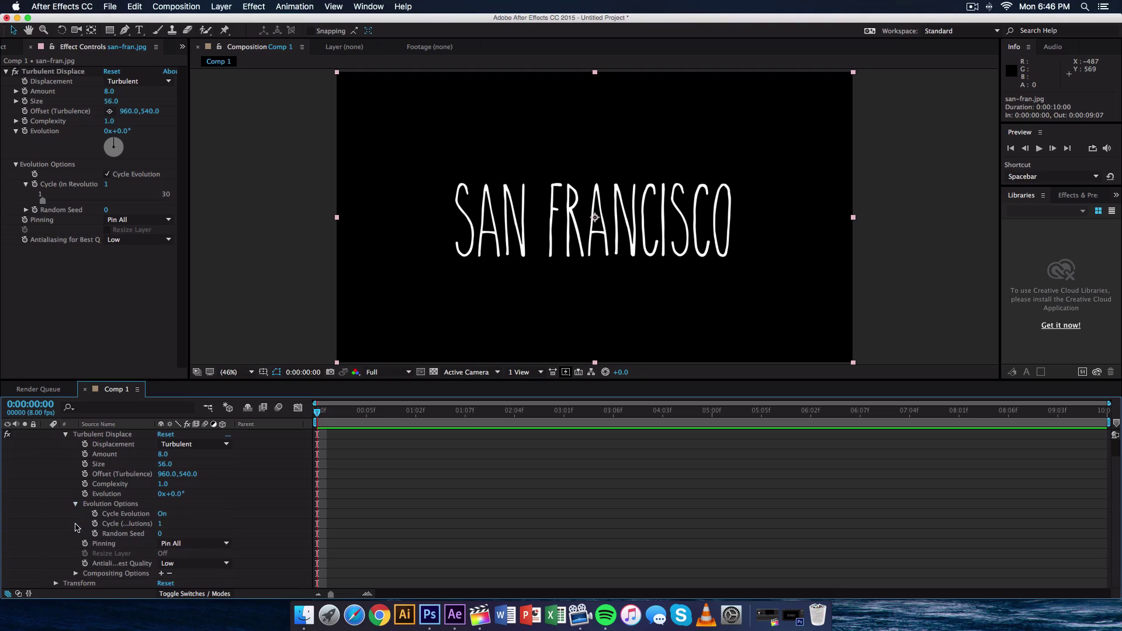
click(123, 535)
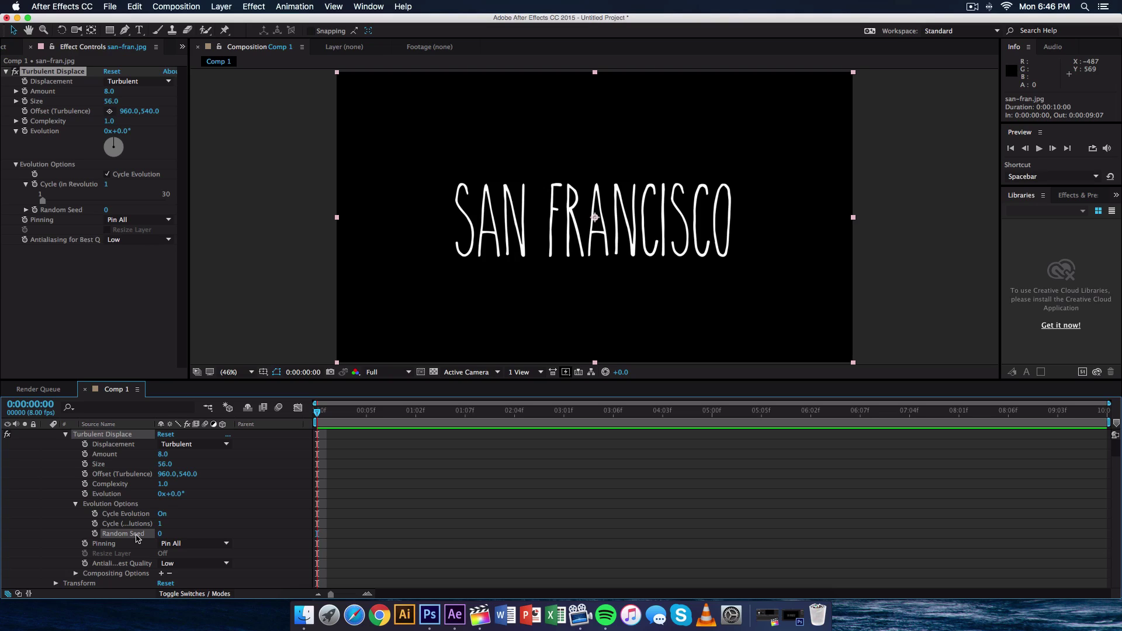
Give Turbulent Displace's Random Seed the expression time*10, then collapse the properties
key(alt+shift+equal)
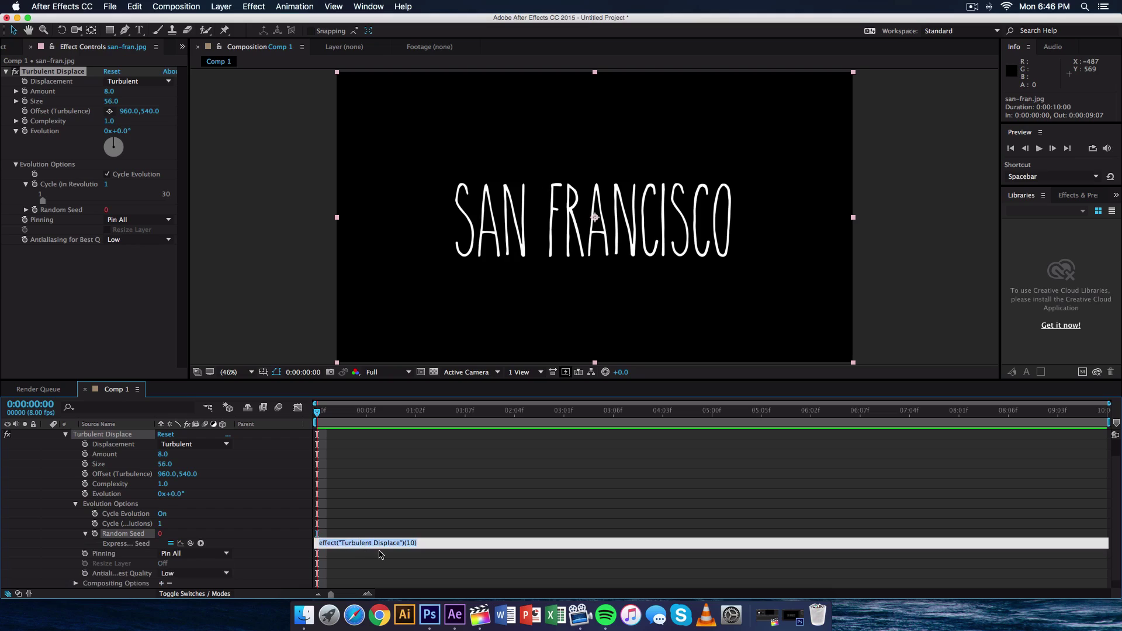
text(time*10)
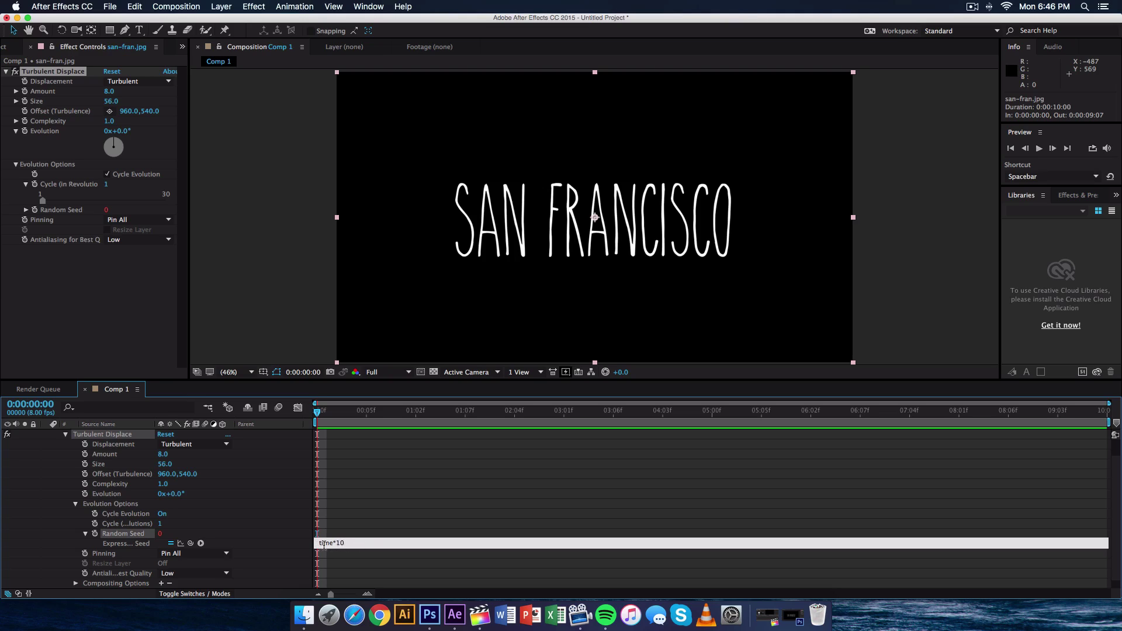
key(KP_Enter)
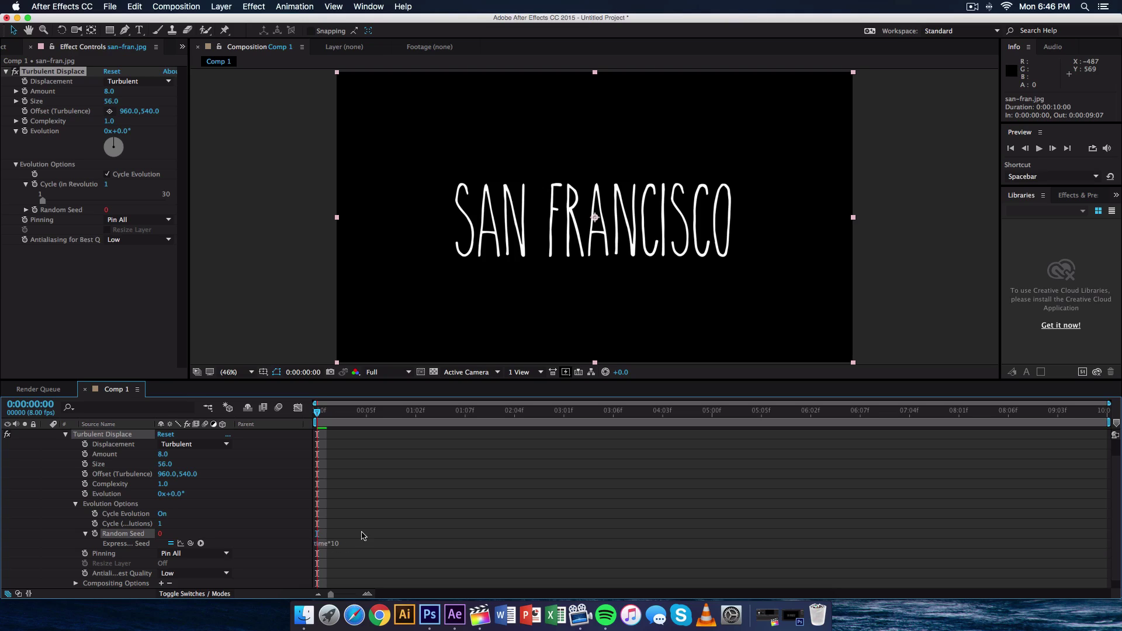
click(66, 435)
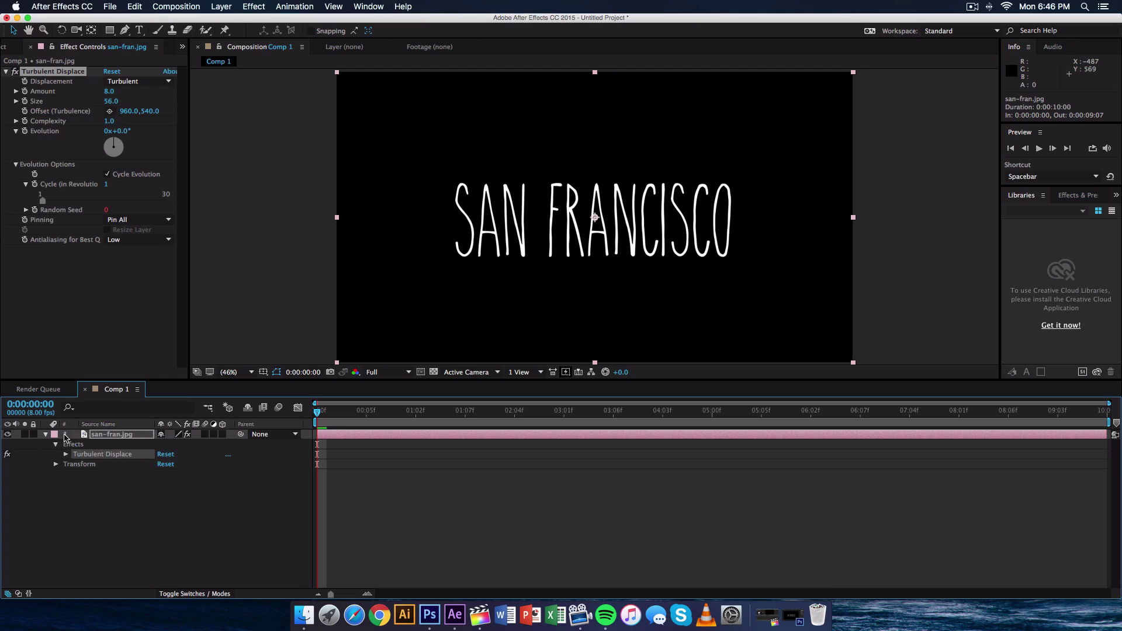
click(46, 436)
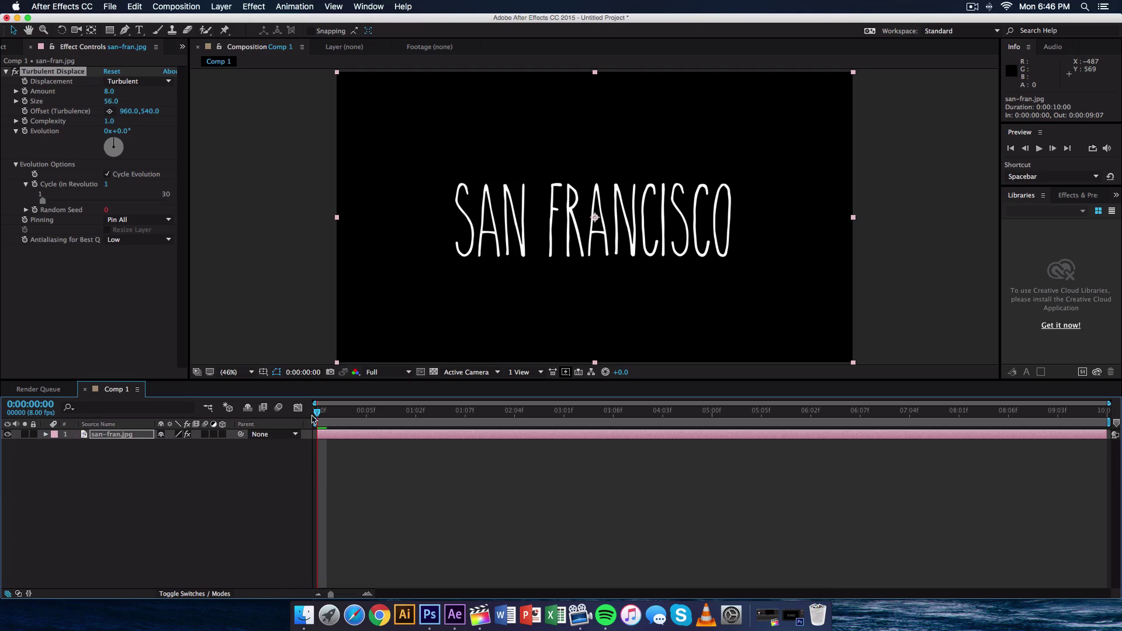
key(space)
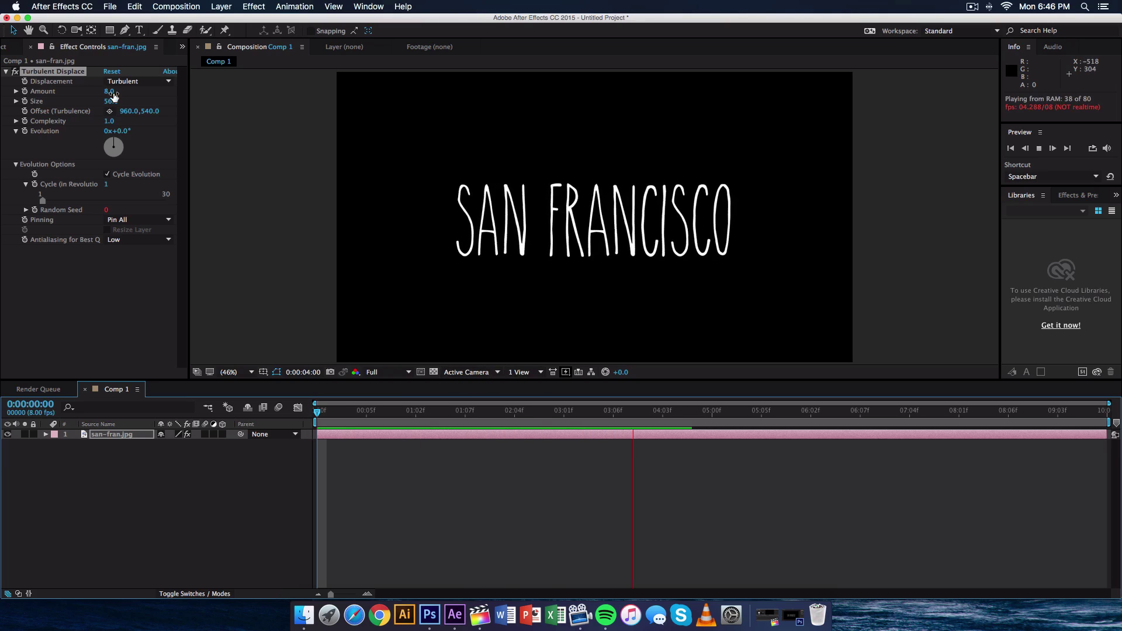
drag(114, 94, 108, 93)
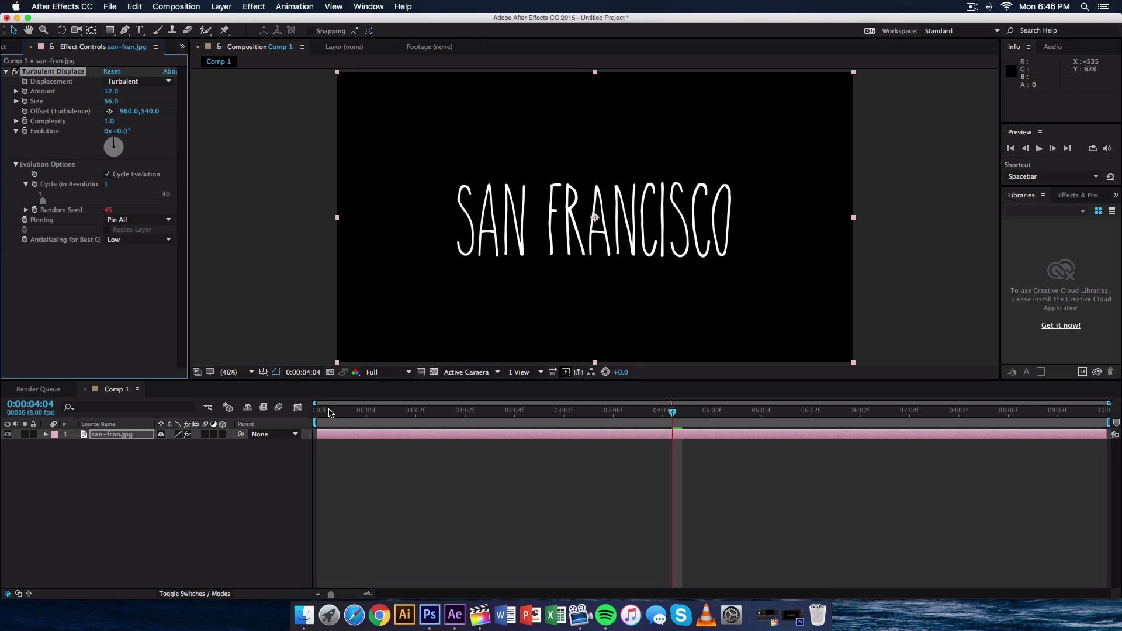
click(329, 412)
key(space)
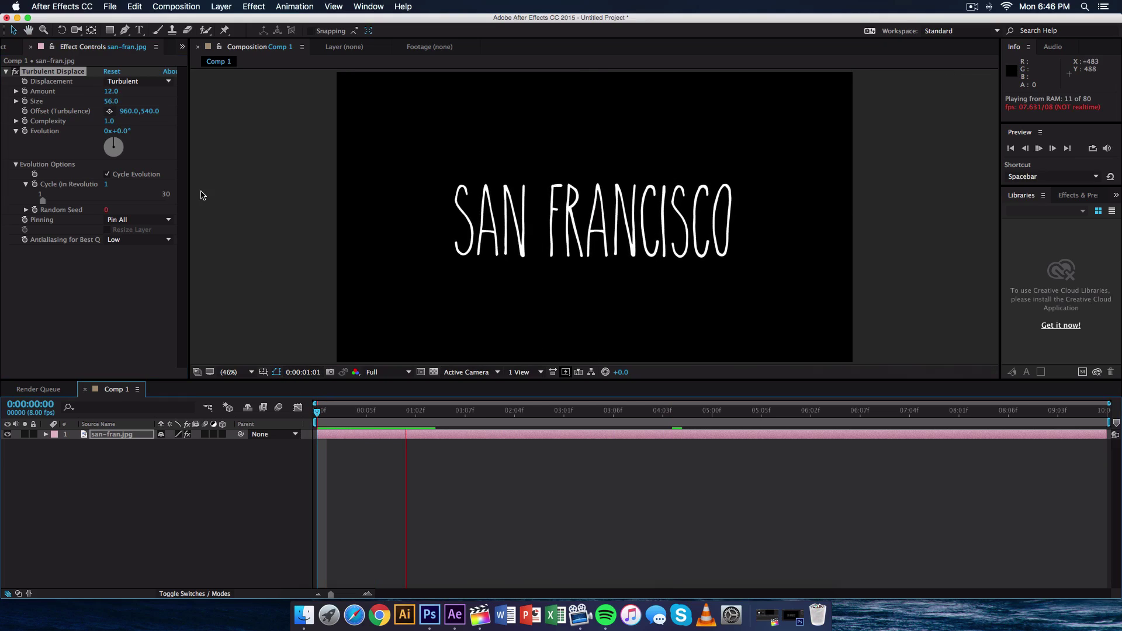
click(109, 91)
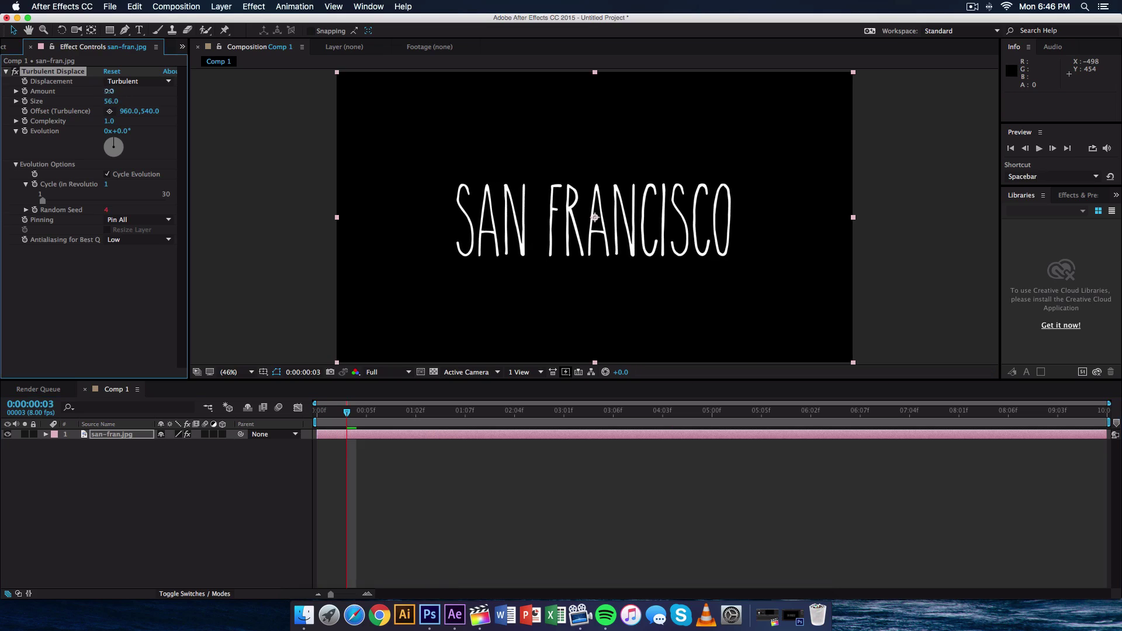
drag(108, 91, 103, 92)
key(space)
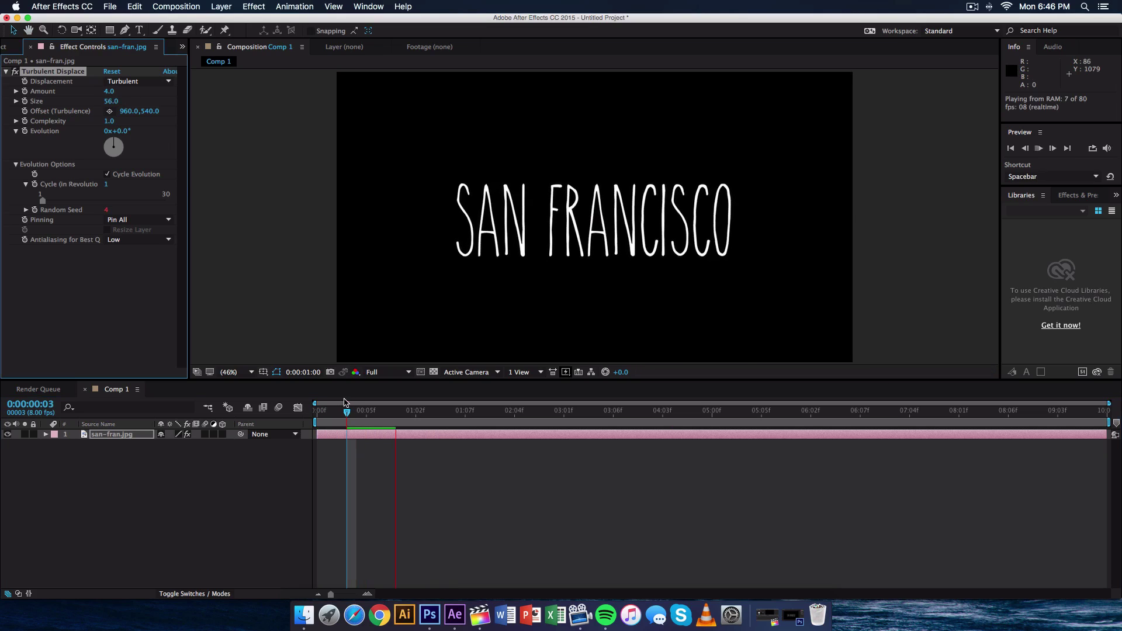
drag(110, 91, 114, 93)
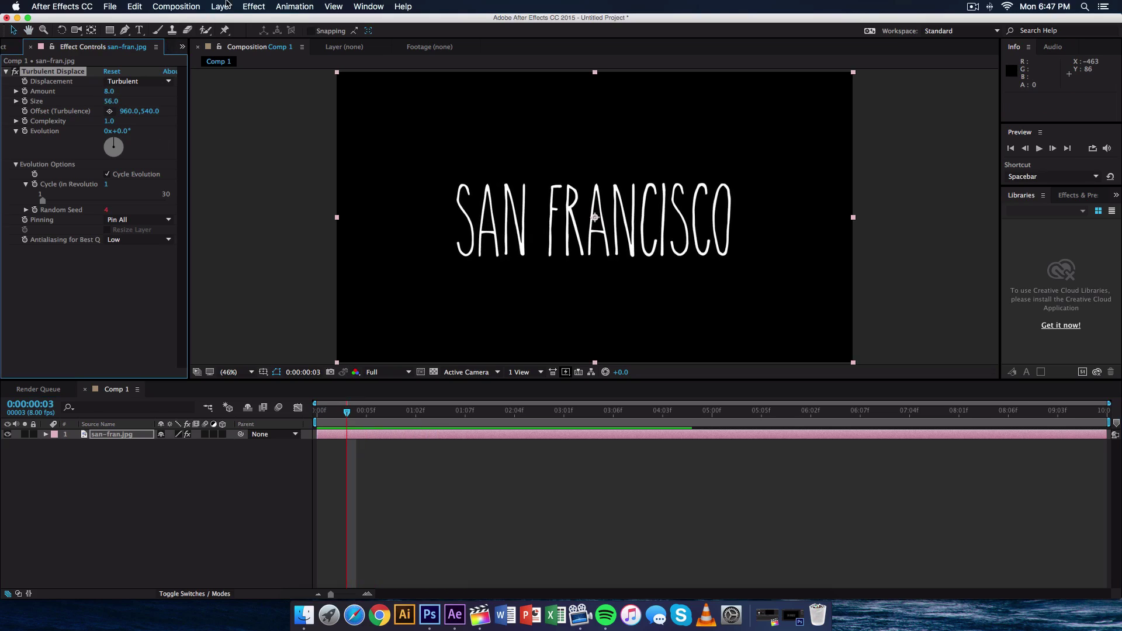
Add Comp 1 to the Render Queue with a QuickTime H.264 output module
click(174, 5)
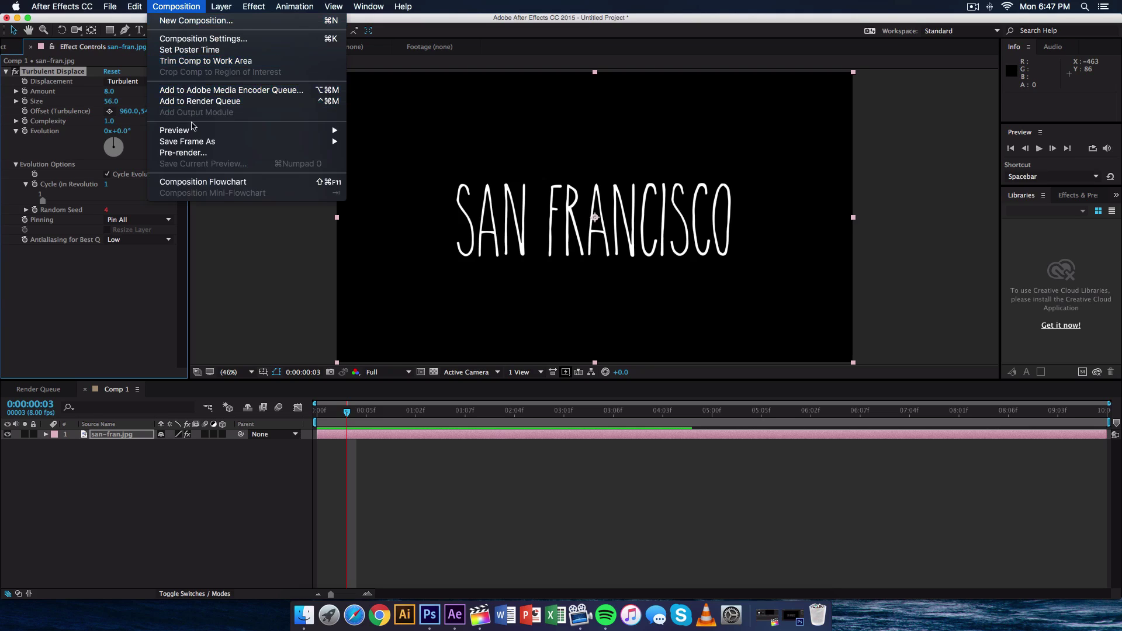
click(196, 101)
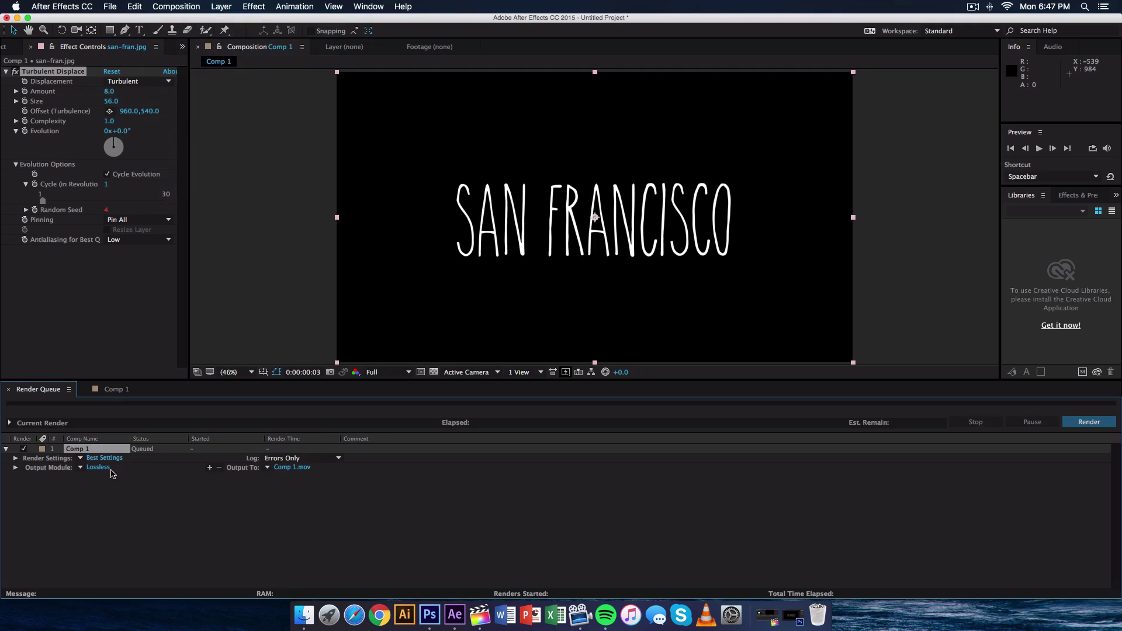
click(97, 467)
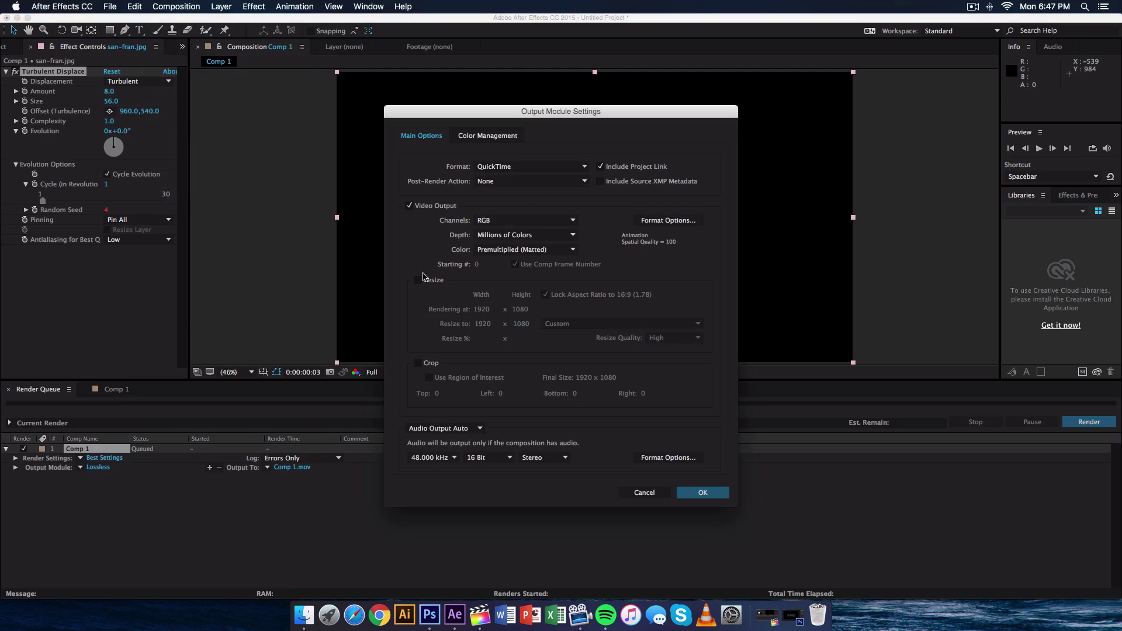
click(653, 227)
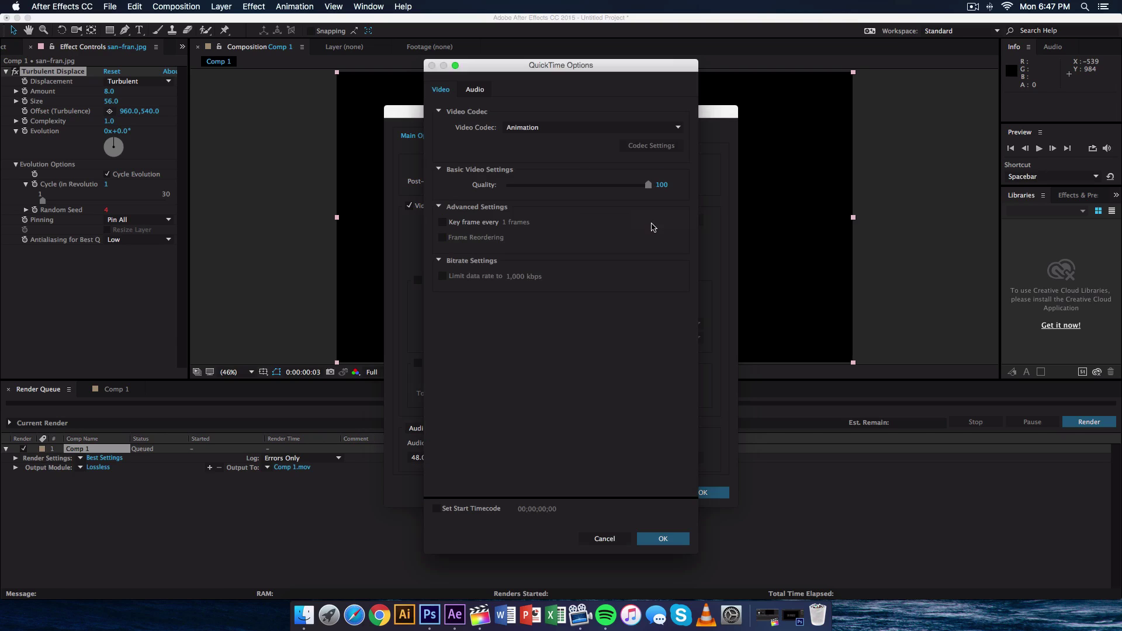
click(555, 127)
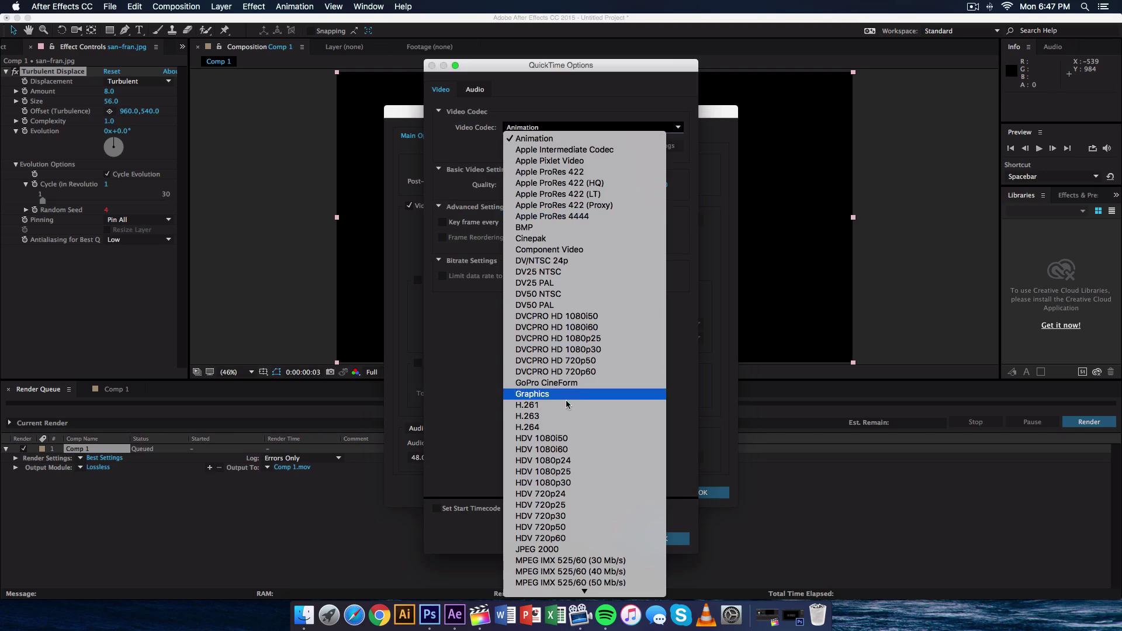
click(564, 427)
click(658, 537)
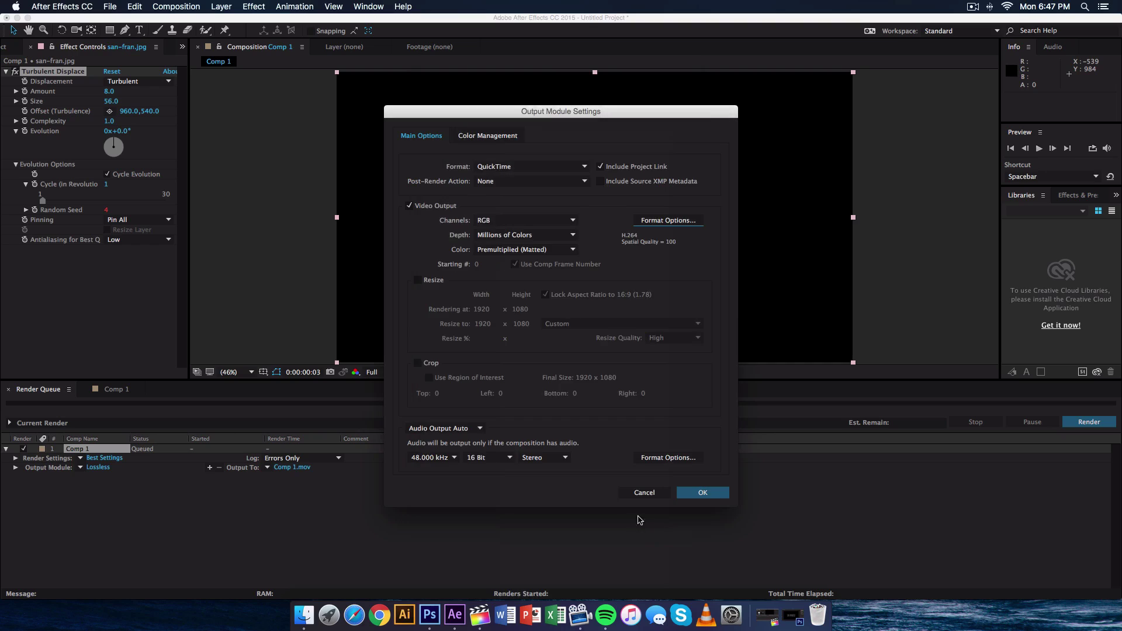
click(701, 494)
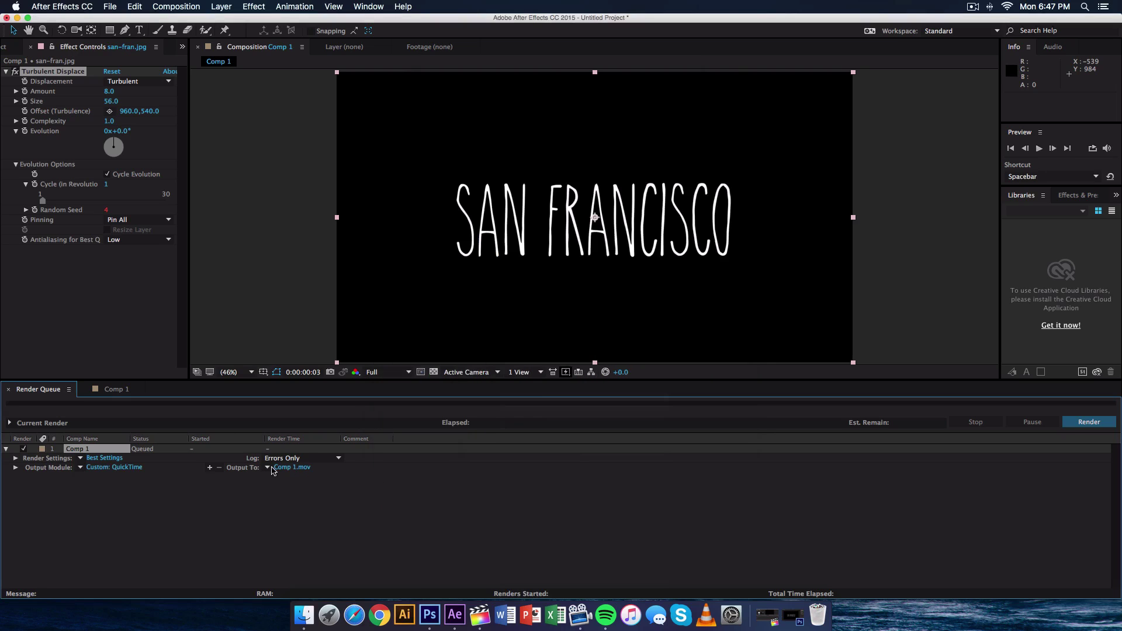
Set the output file to text effect.mov and start the render
click(298, 468)
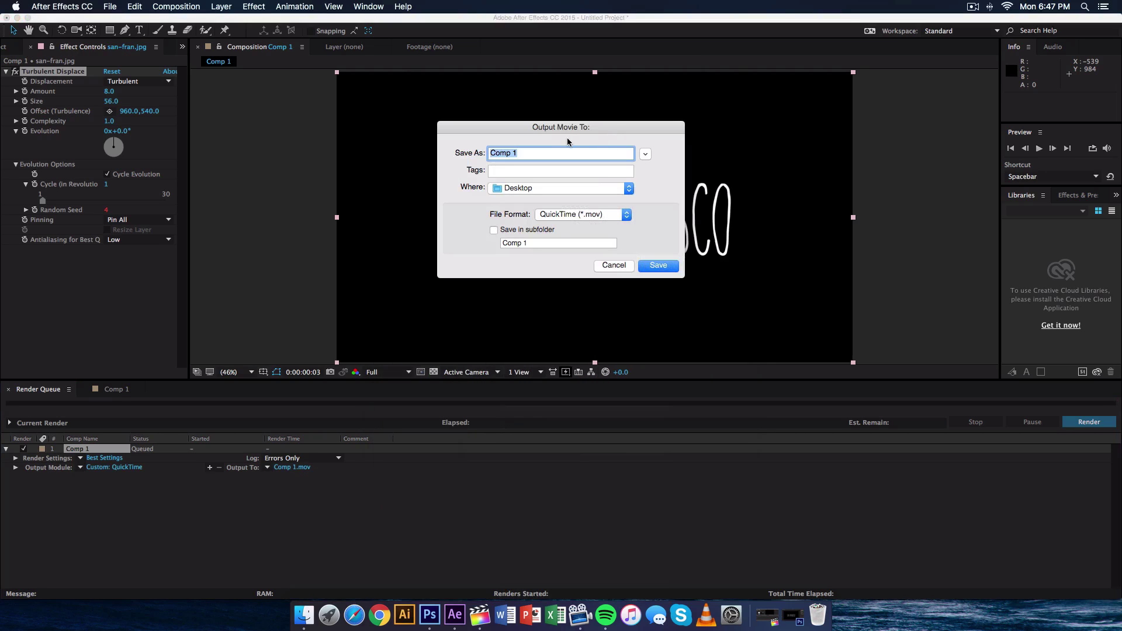
text(tectx)
click(657, 266)
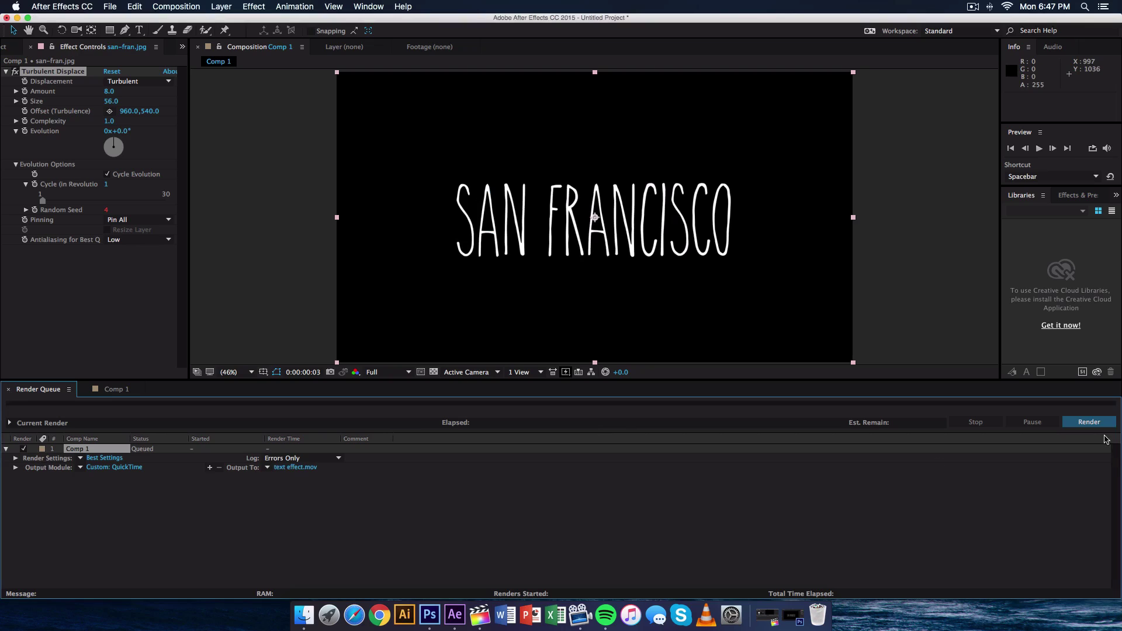
click(1089, 423)
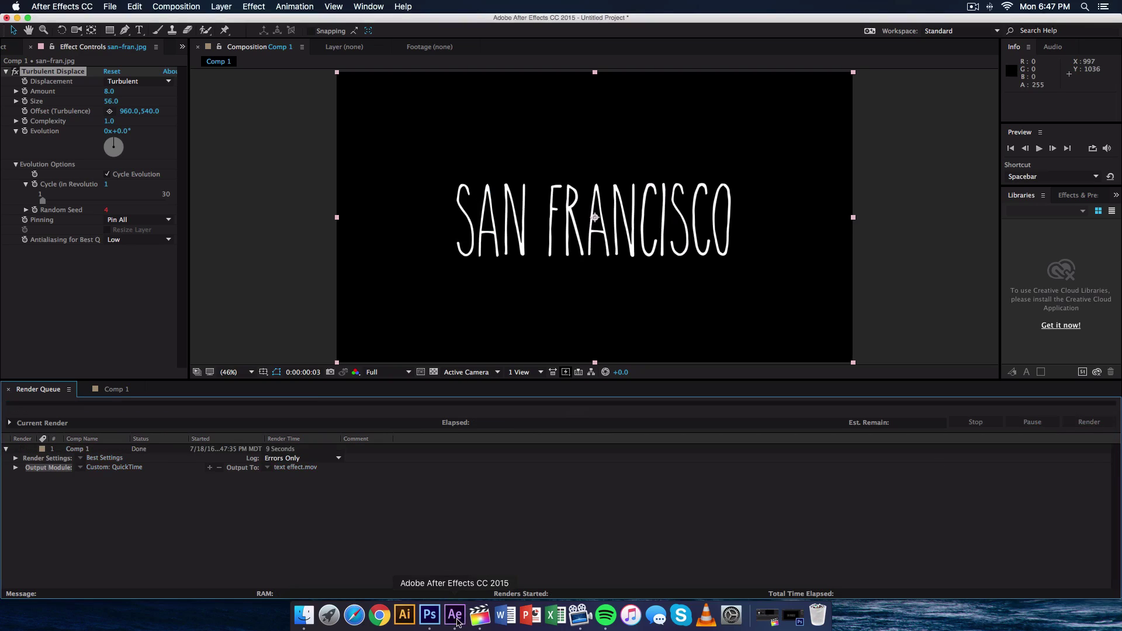
In Final Cut Pro, place the landscape bridge timelapse clip in the timeline and preview it
click(479, 615)
click(321, 192)
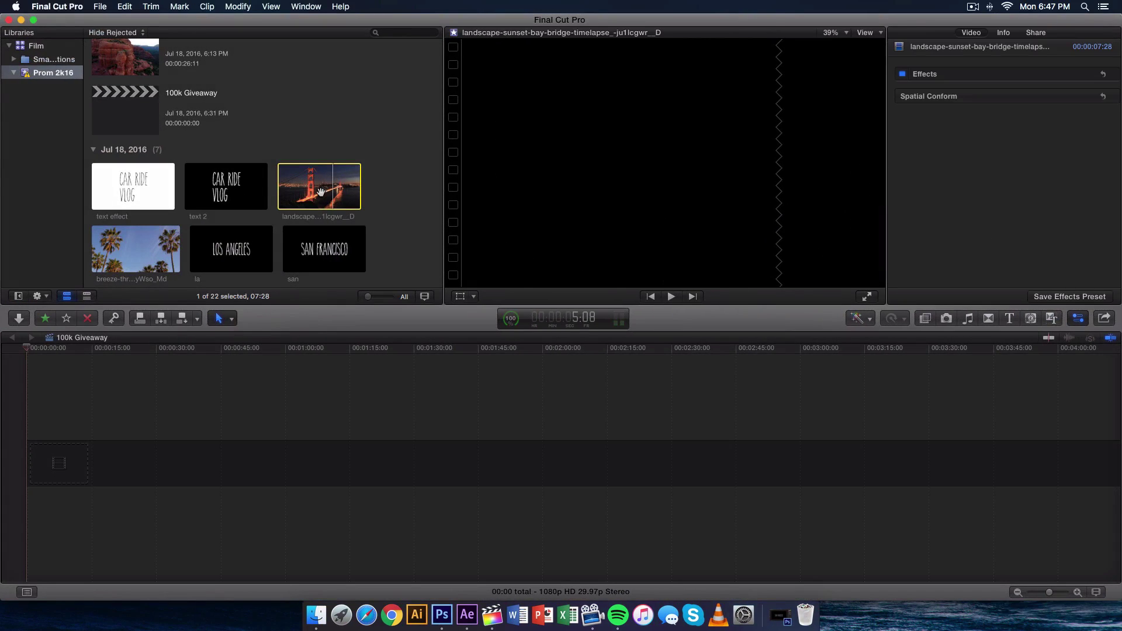
drag(320, 192, 44, 462)
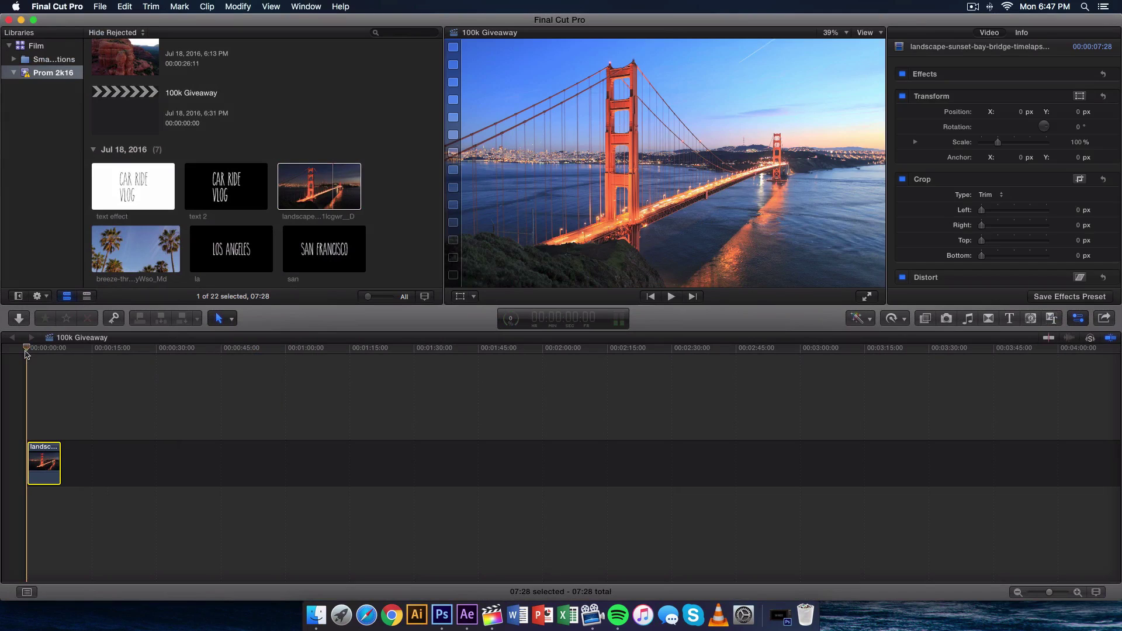
key(space)
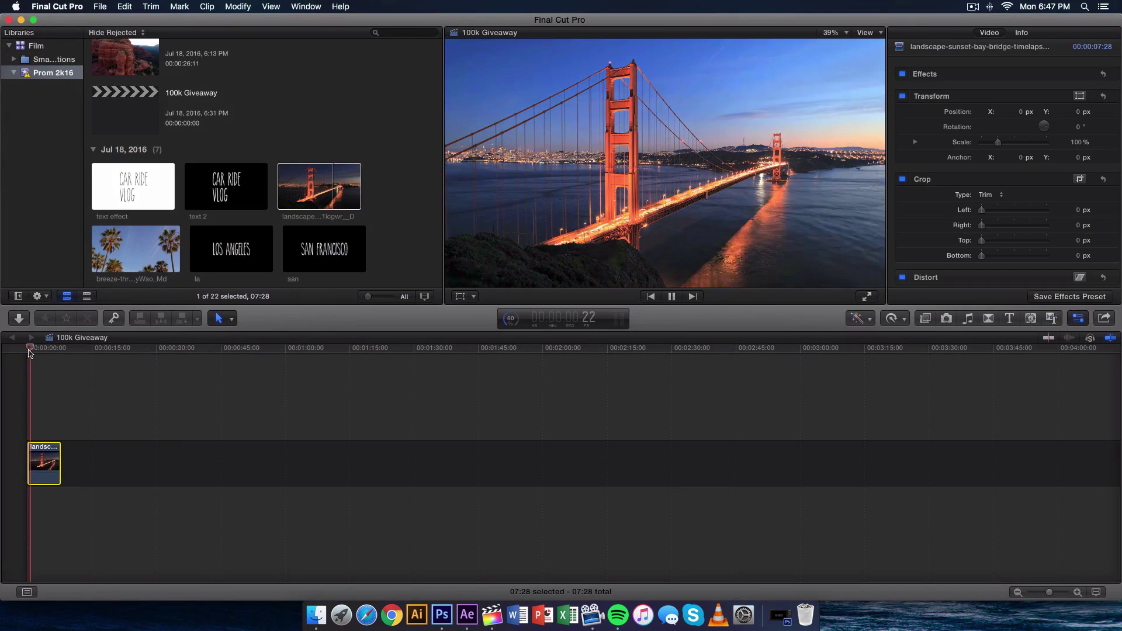
key(space)
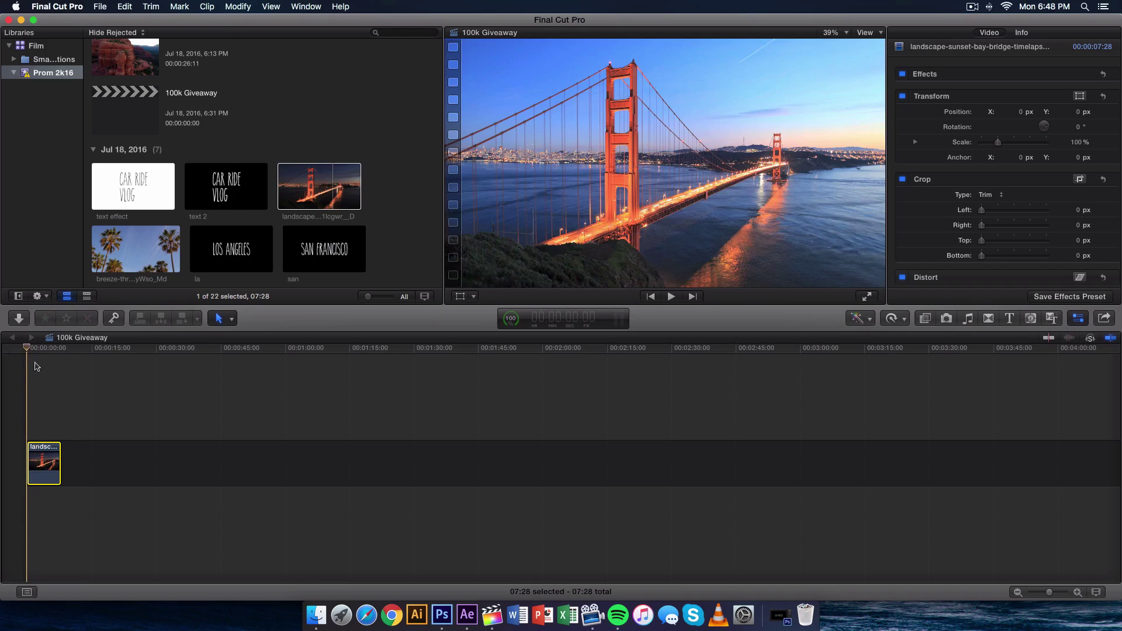
Import text effect.mov from the Desktop into the Prom 2k16 event
click(316, 249)
click(99, 7)
mouse_move(157, 128)
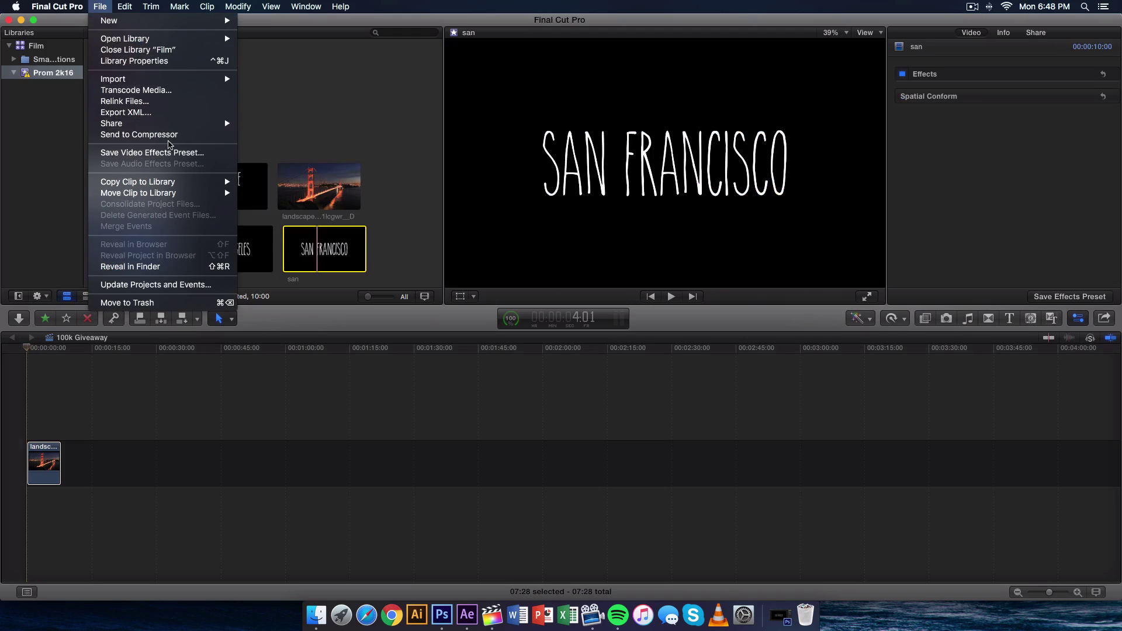
mouse_move(187, 80)
click(264, 81)
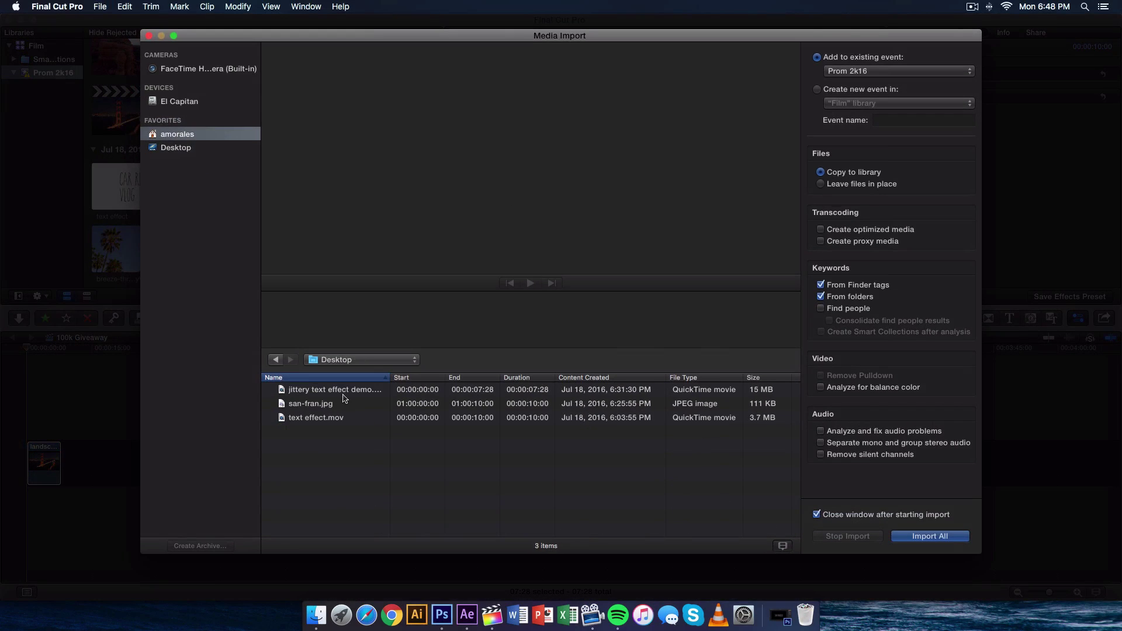
click(344, 392)
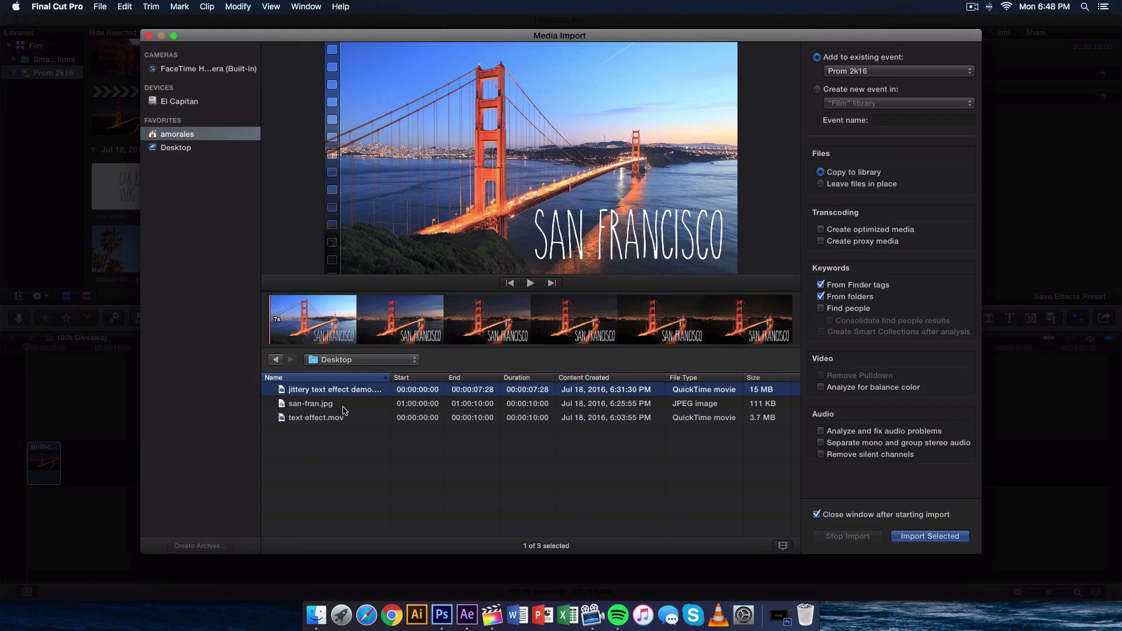
click(348, 404)
click(362, 418)
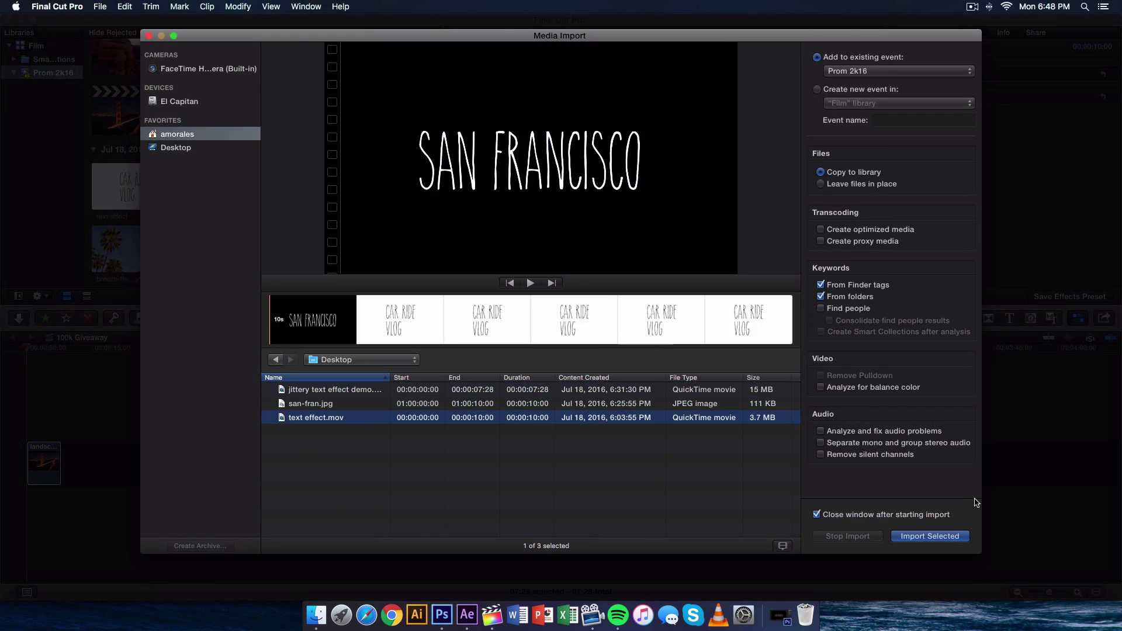
key(Return)
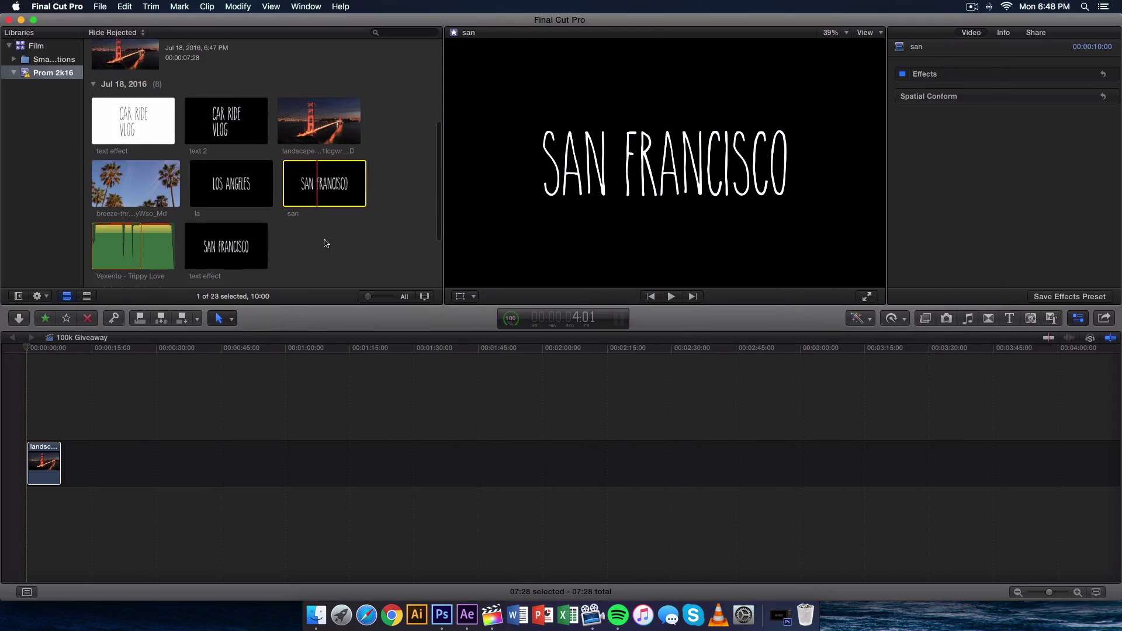
Connect the text effect clip above the bridge footage and play it back
scroll(325, 228, down, 1)
click(203, 245)
drag(221, 245, 41, 409)
key(space)
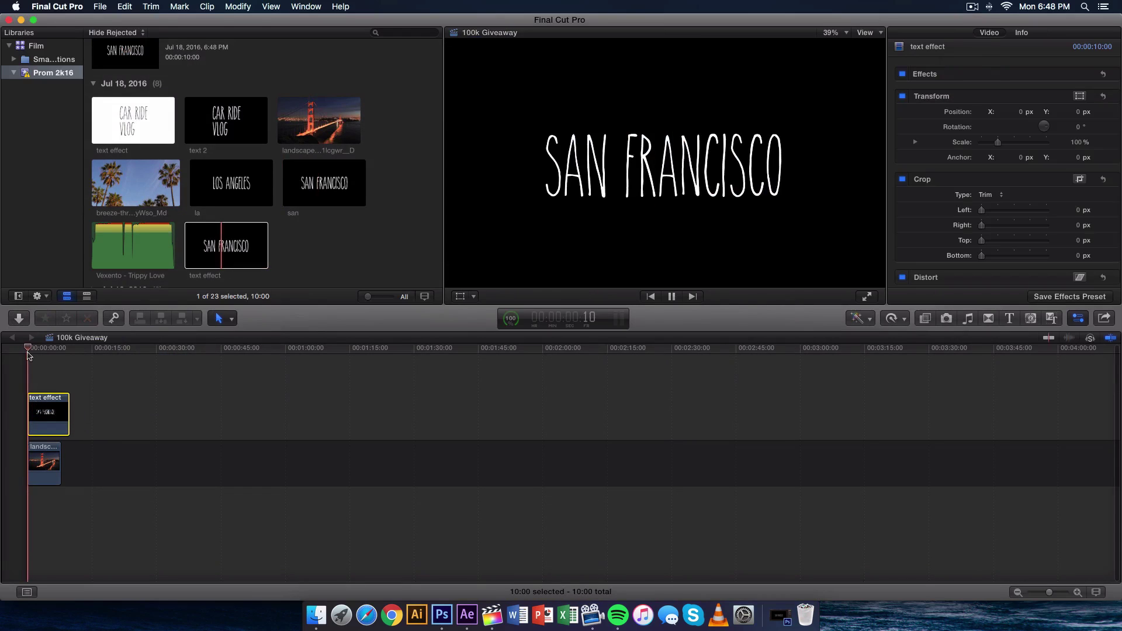
key(space)
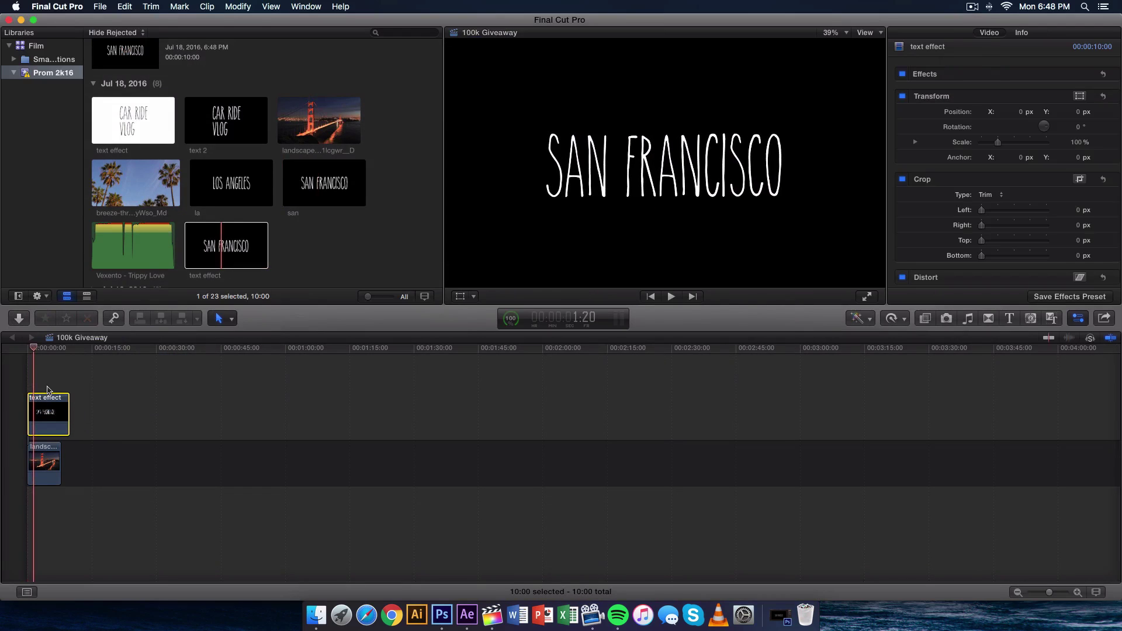
Set the text effect clip's Compositing blend mode to Lighten
scroll(988, 146, down, 5)
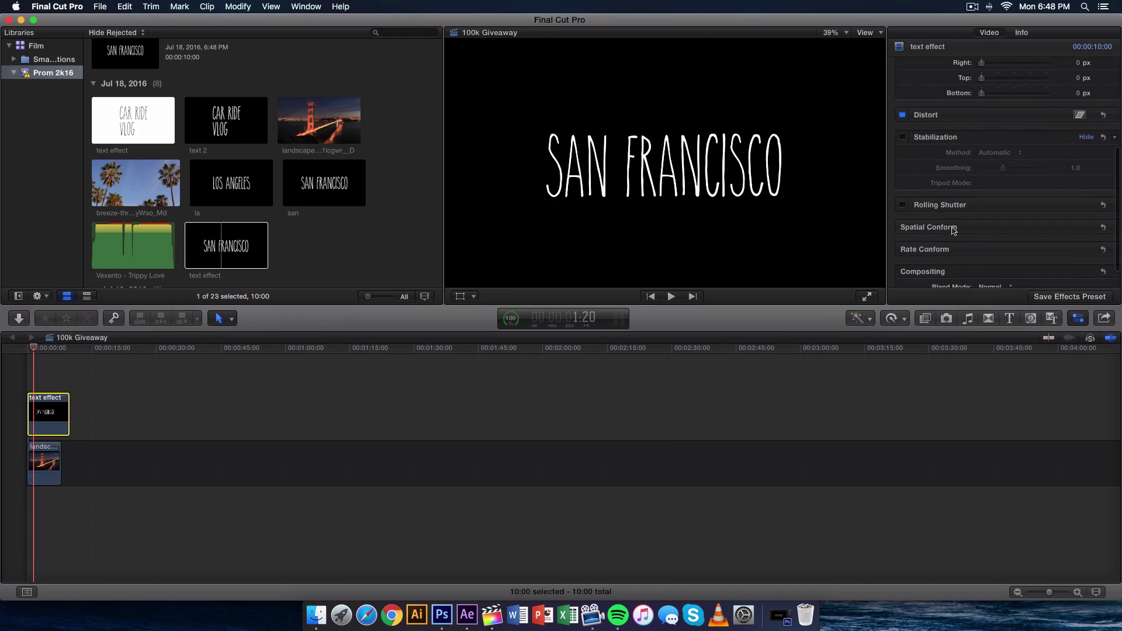
scroll(978, 251, down, 2)
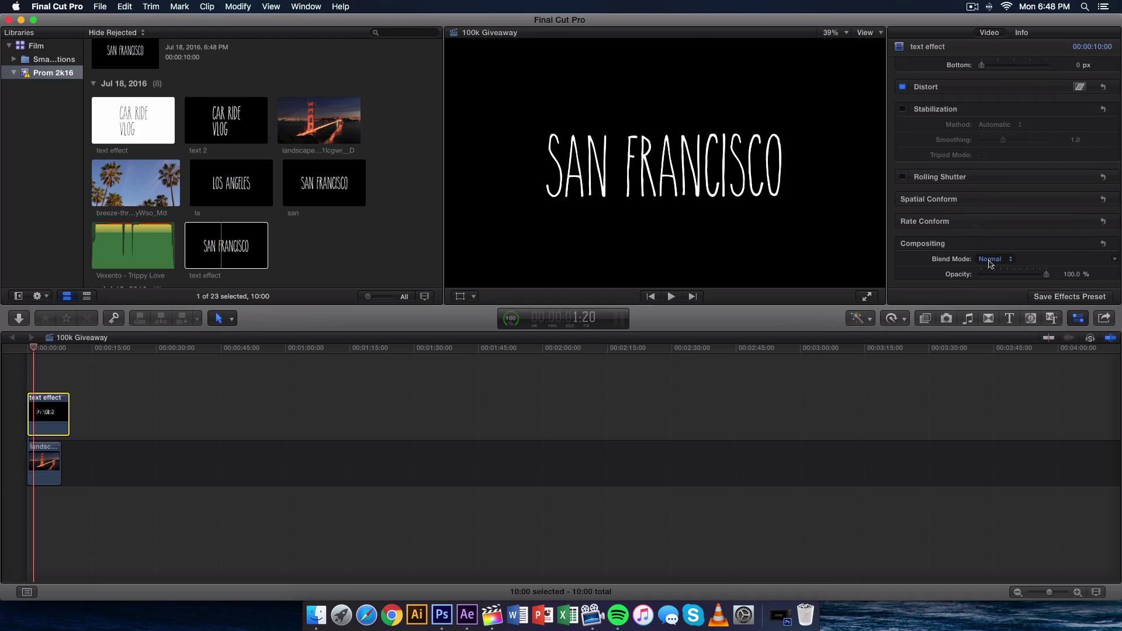
click(993, 260)
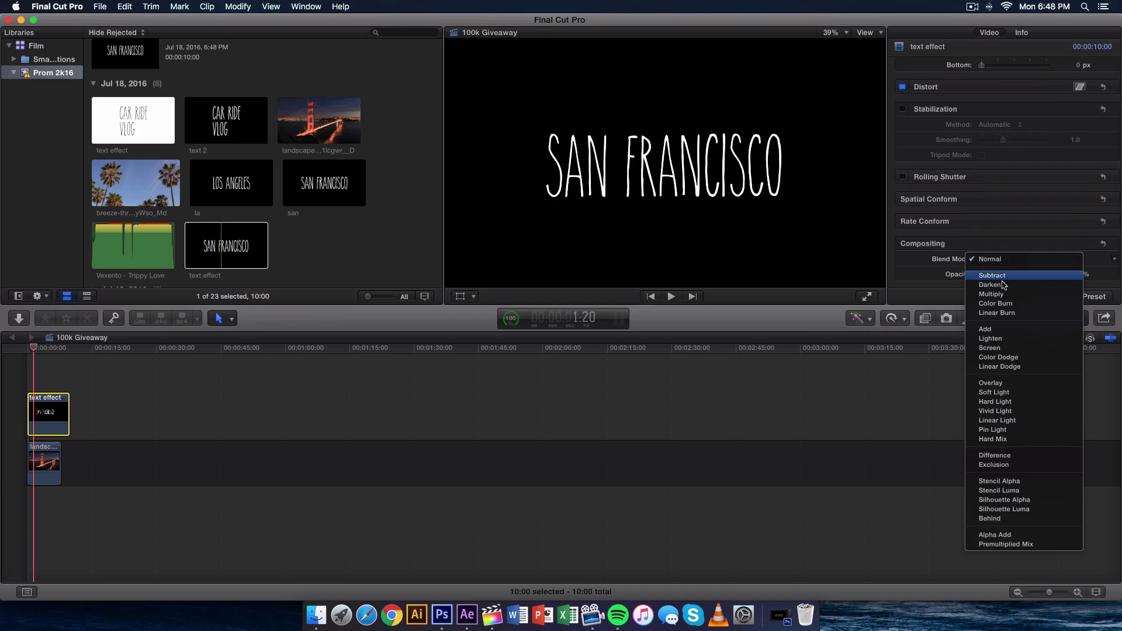
click(990, 339)
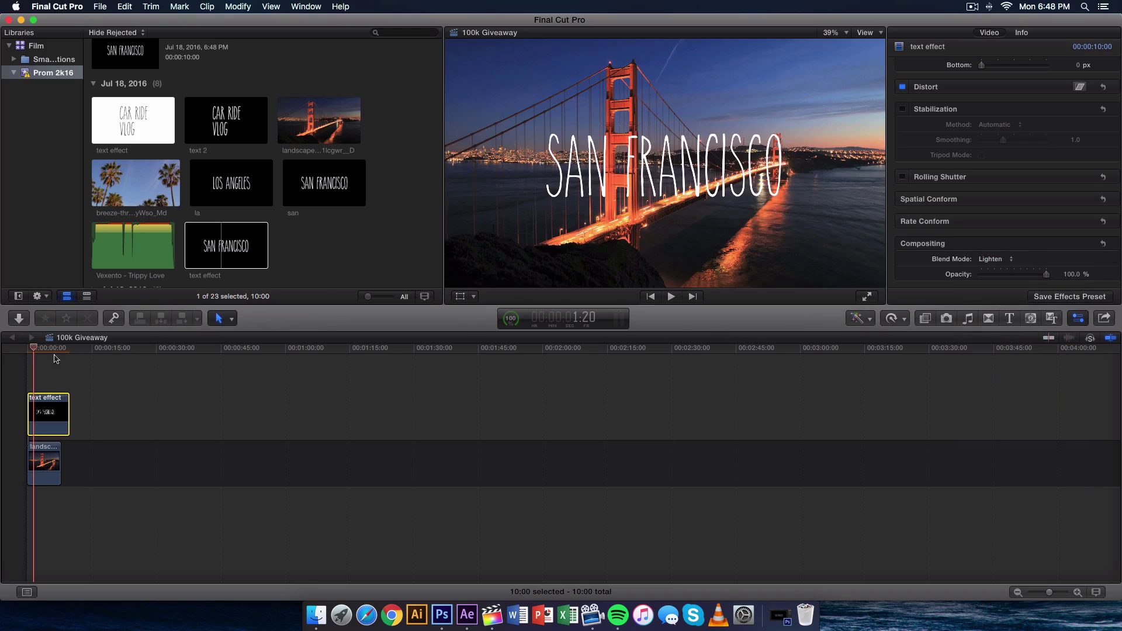
click(34, 348)
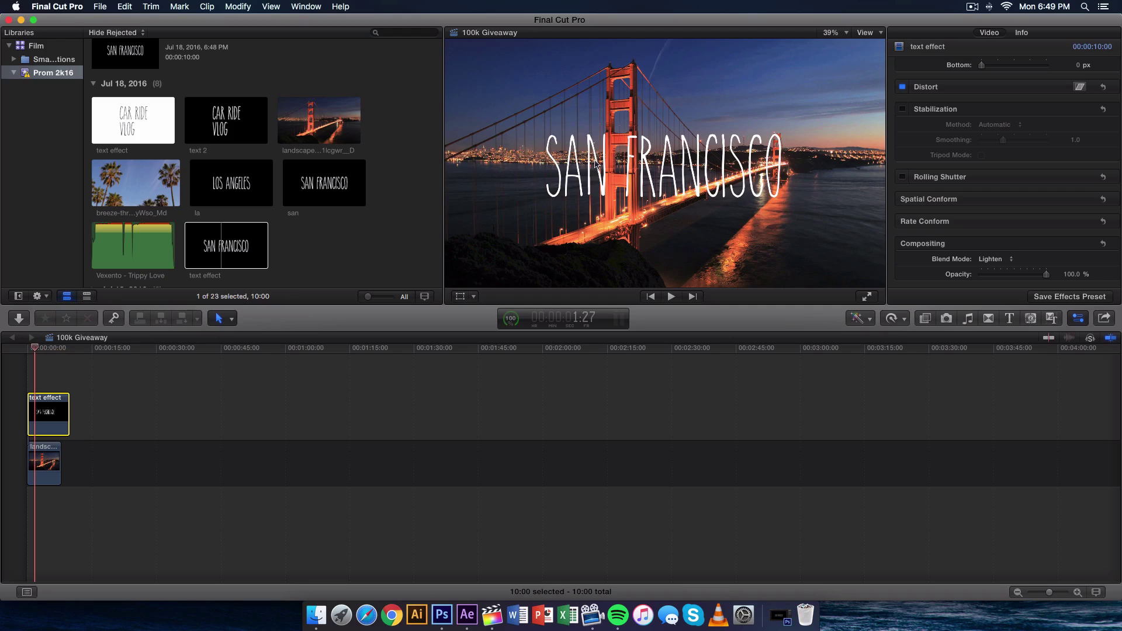
click(1001, 259)
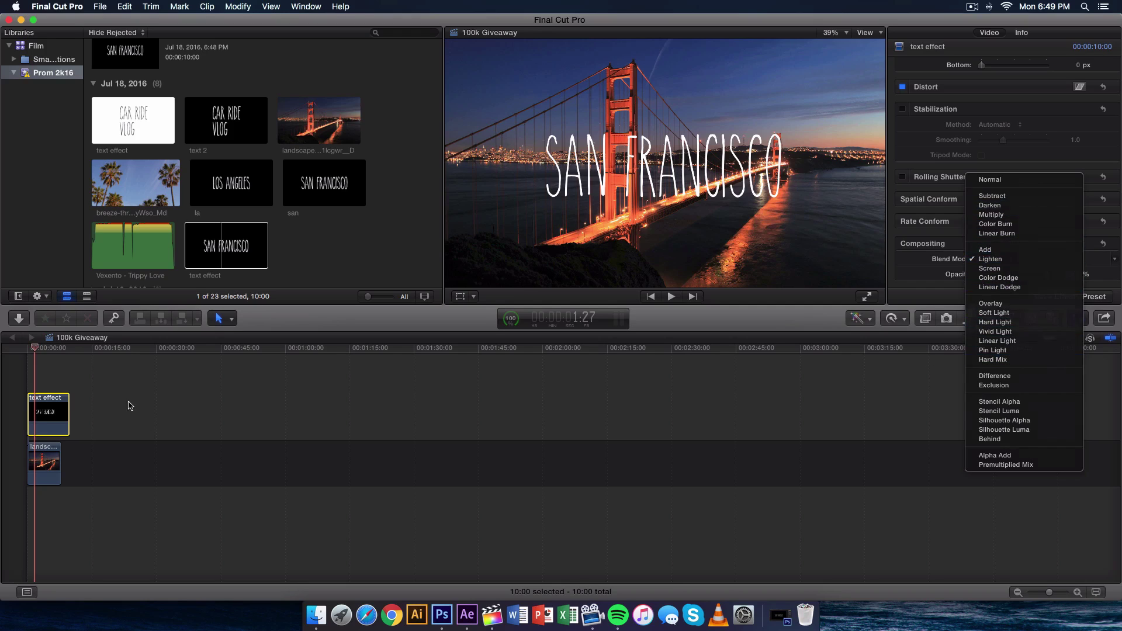
click(55, 390)
Move the SAN FRANCISCO title to the lower right and scale it to 79%
click(460, 296)
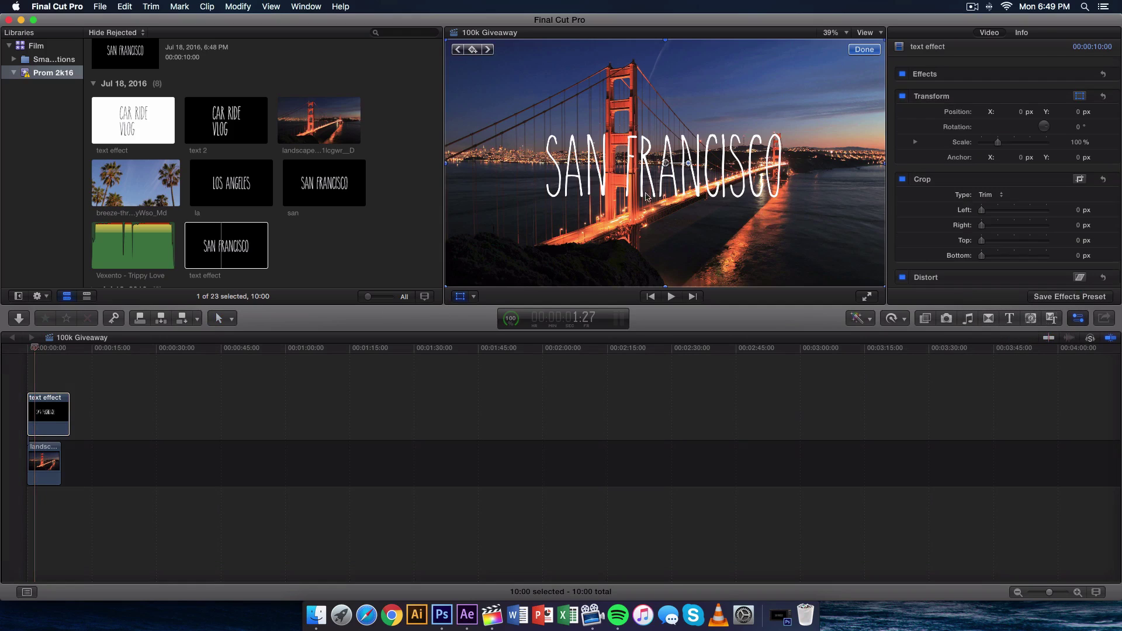
drag(688, 223, 774, 291)
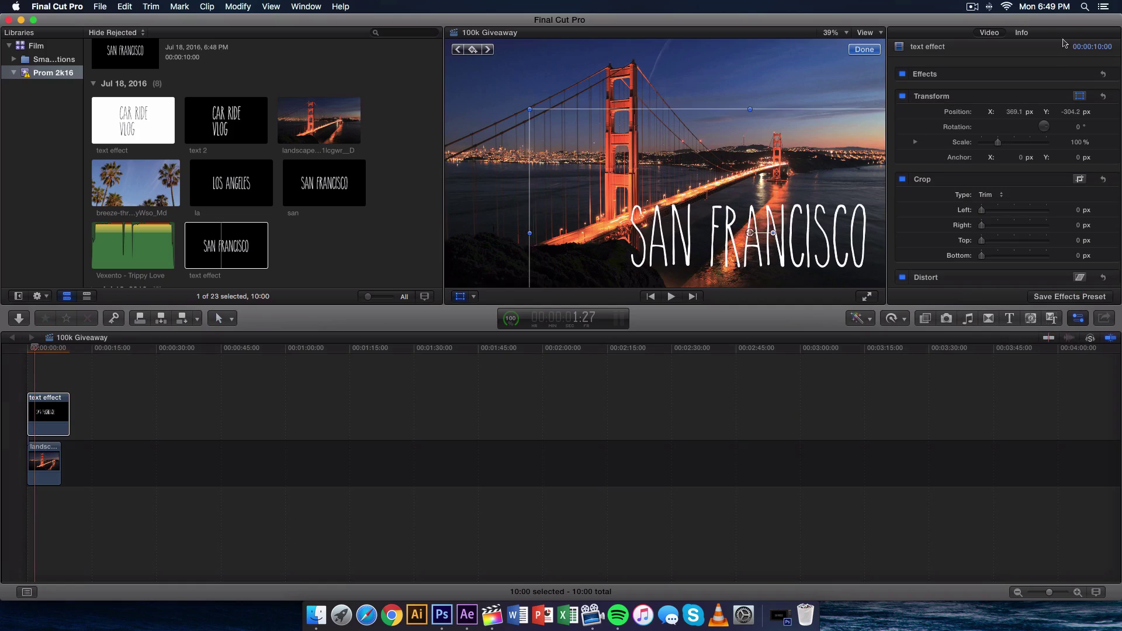
drag(1006, 143, 994, 144)
drag(739, 220, 758, 226)
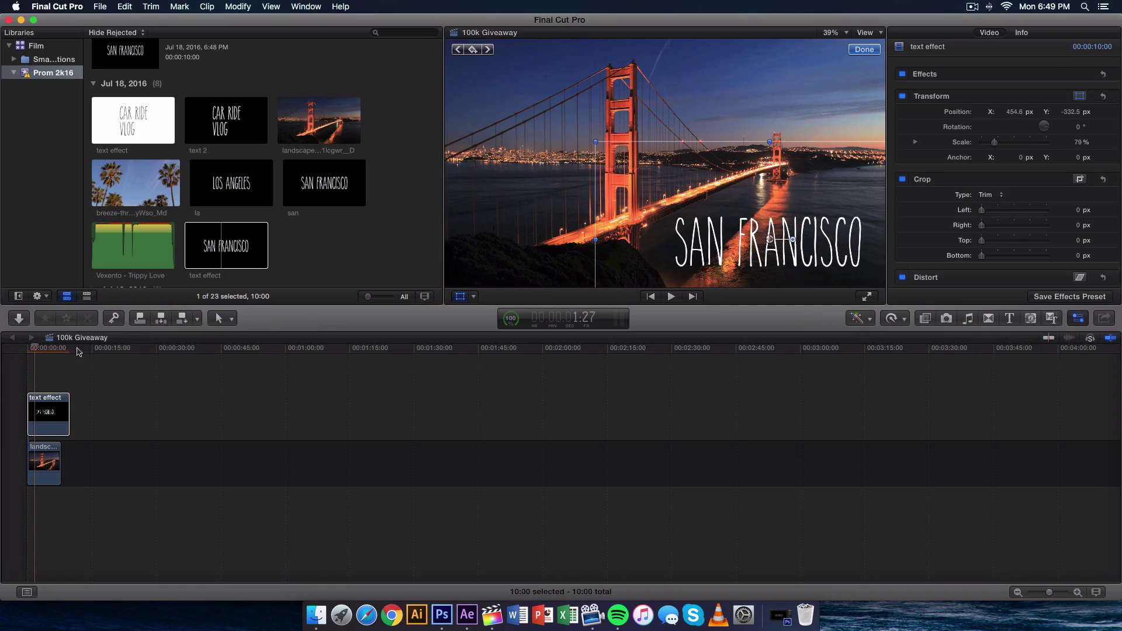
Play the composite from the start of the sequence
click(33, 355)
drag(34, 355, 26, 350)
key(space)
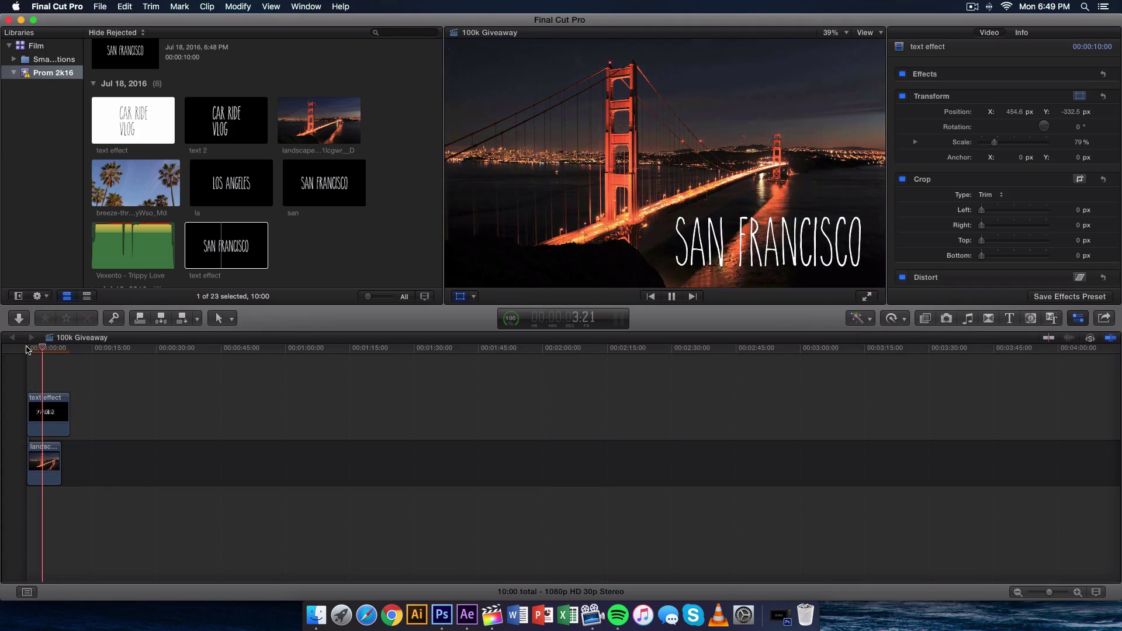
key(shift+t)
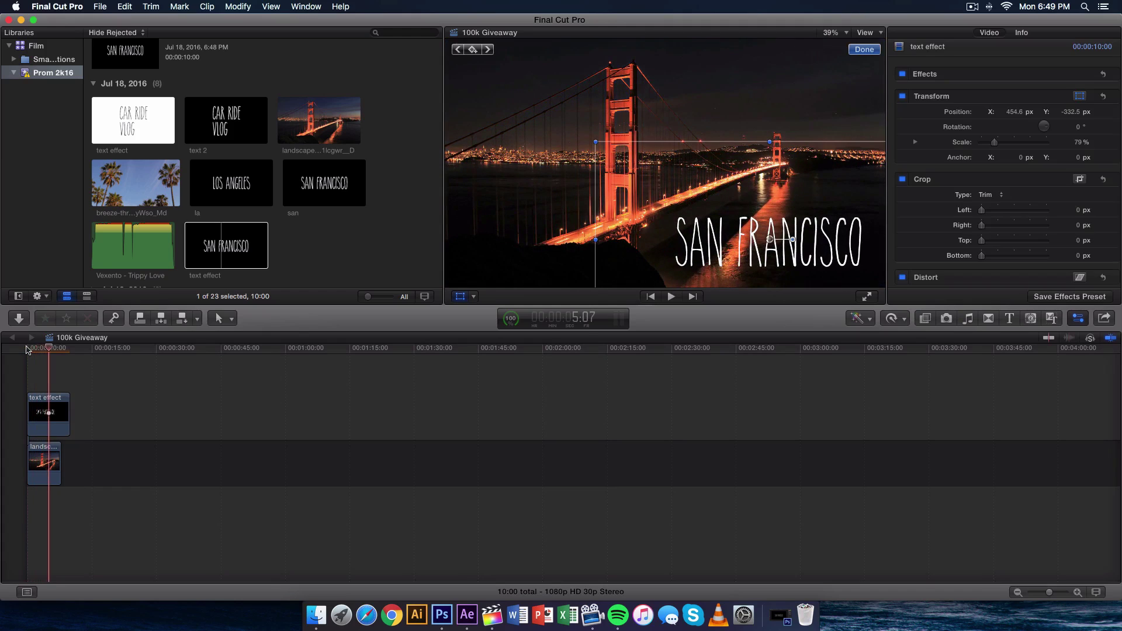
key(space)
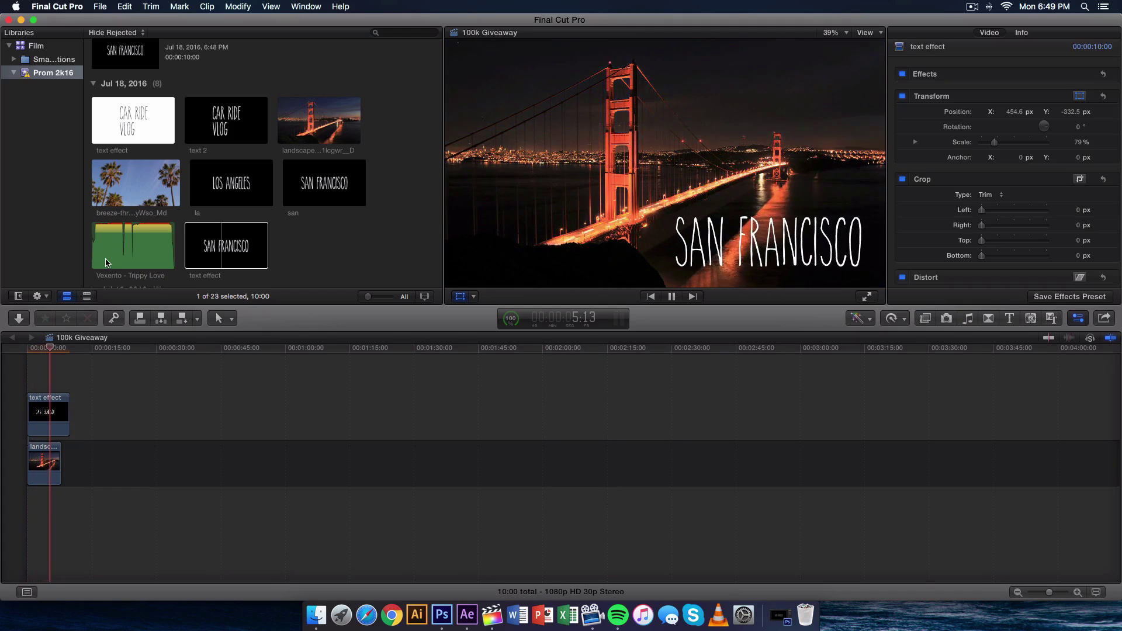
key(space)
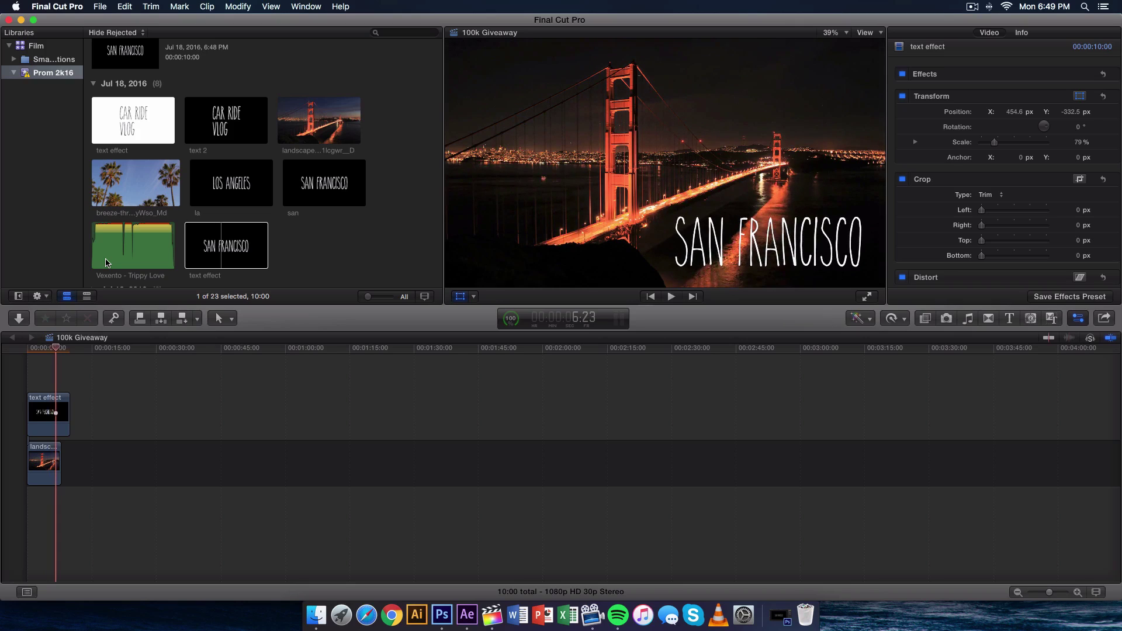
key(shift+t)
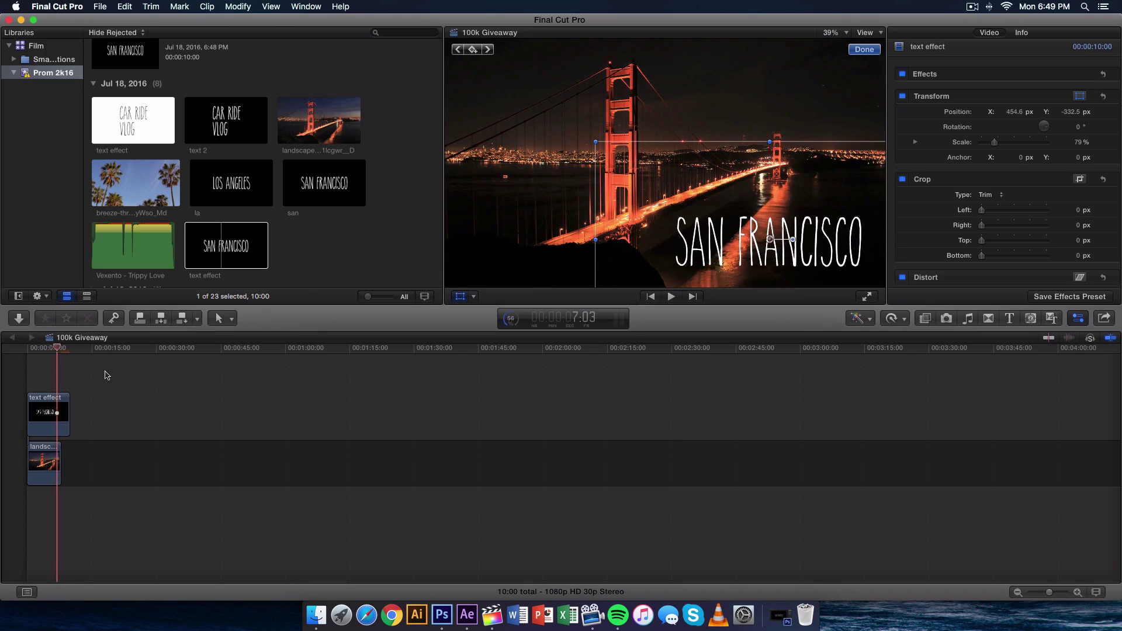
drag(56, 352, 7, 351)
key(space)
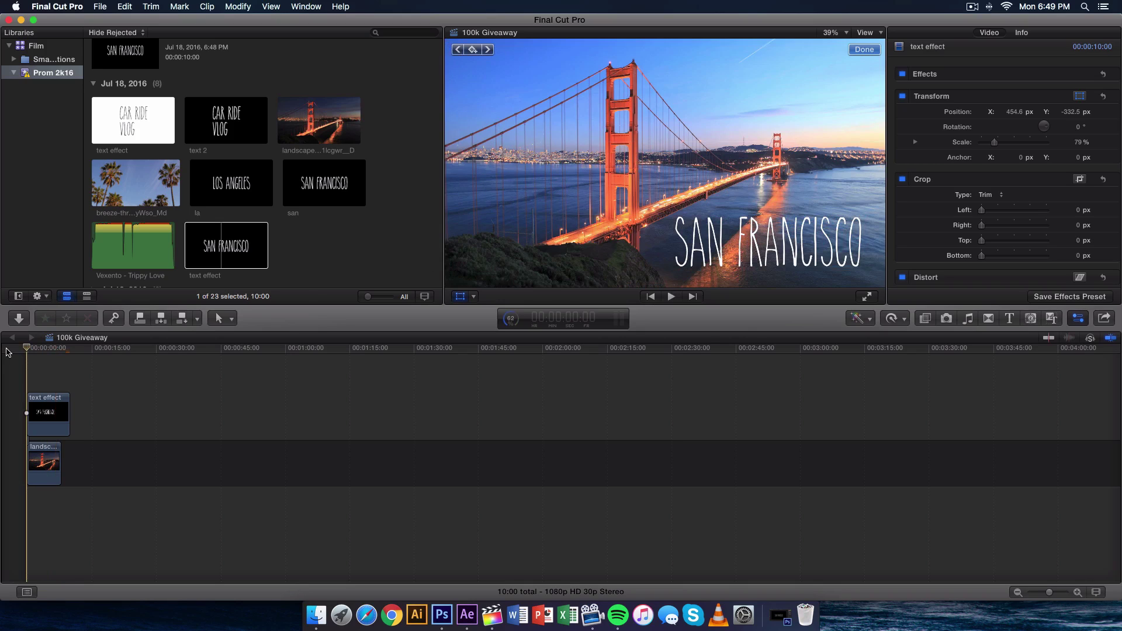
key(space)
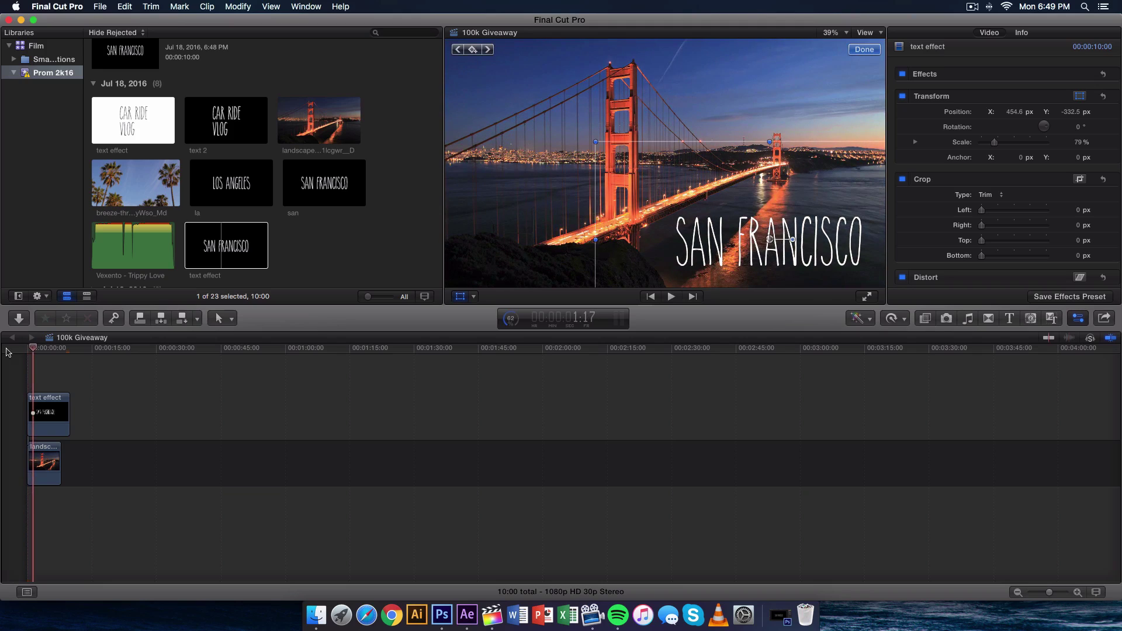